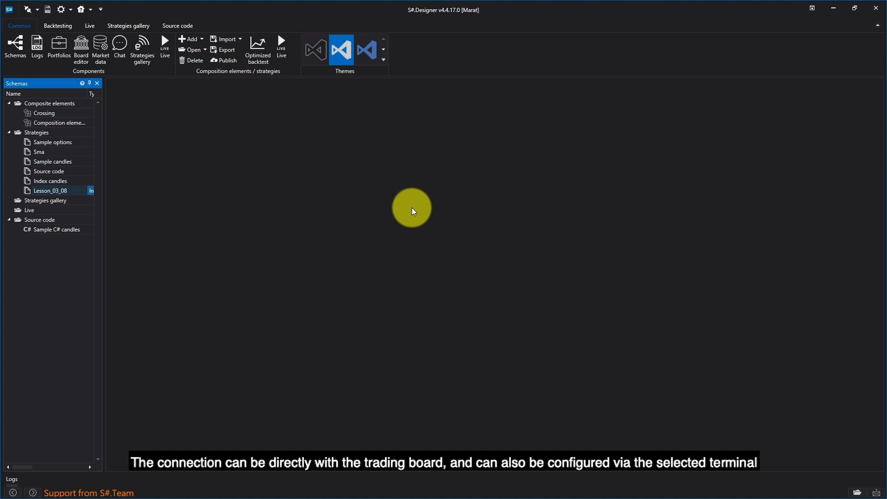
# - Add the Quik LUA Transactions and Quik LUA Market data connections in the connection settings
pyautogui.click(36, 8)
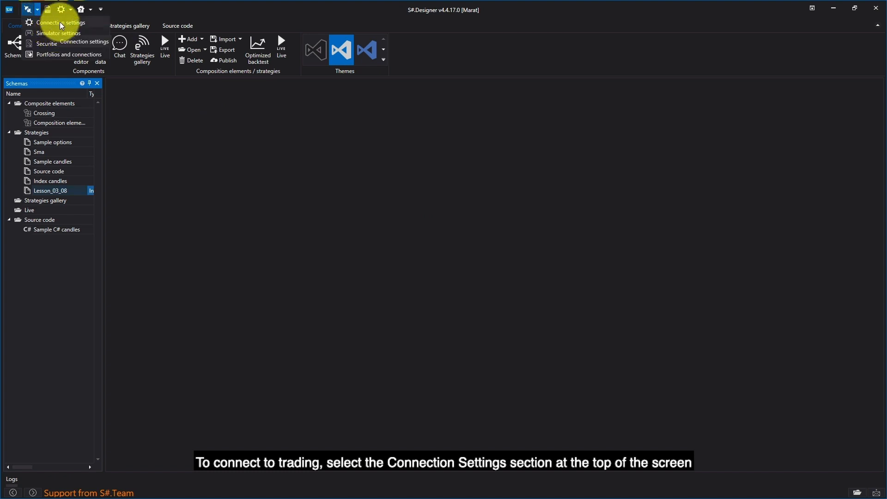
pyautogui.click(61, 23)
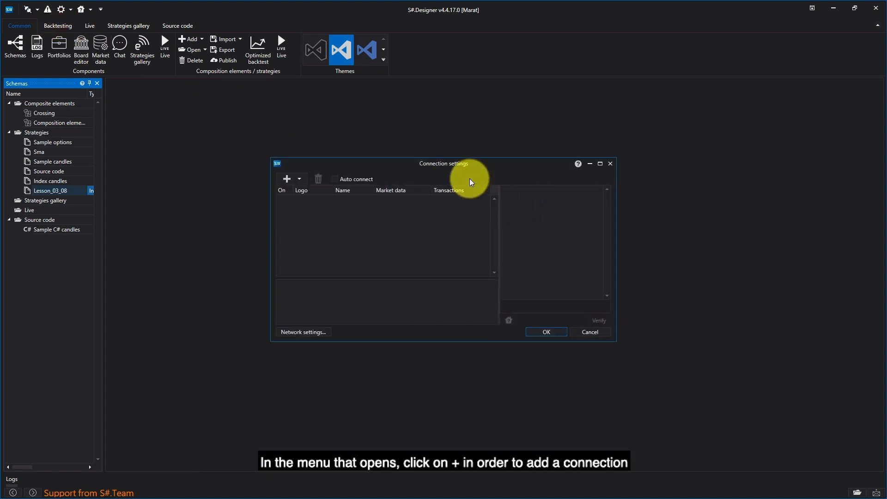
pyautogui.click(299, 179)
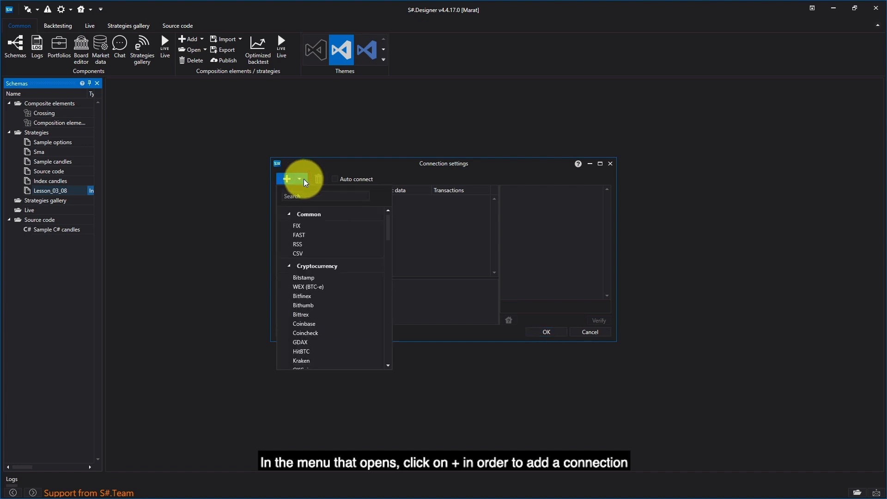
pyautogui.click(313, 196)
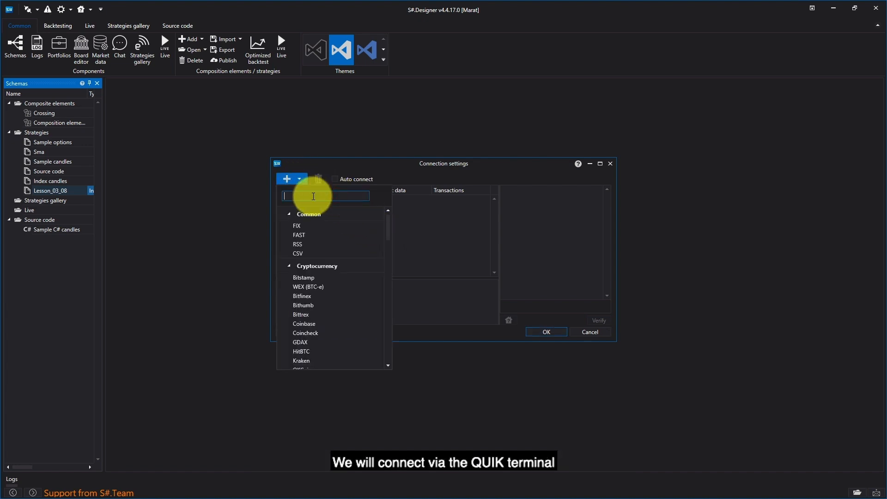
pyautogui.write('qui')
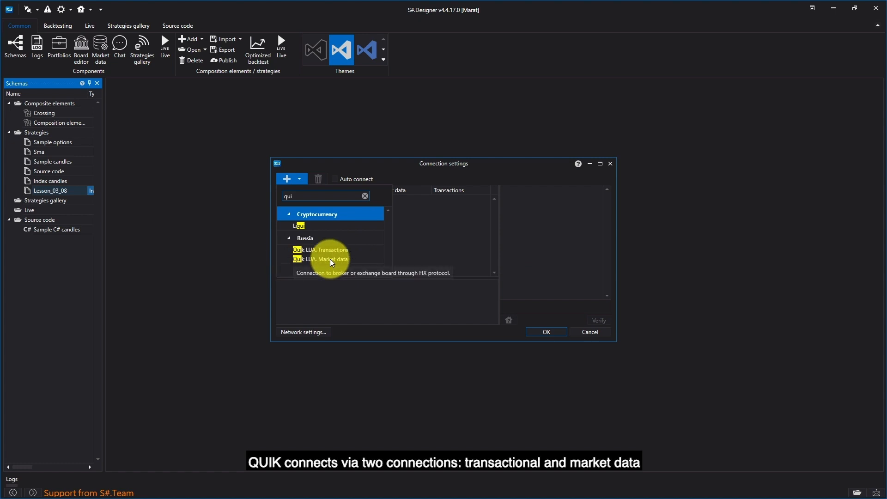
pyautogui.click(329, 250)
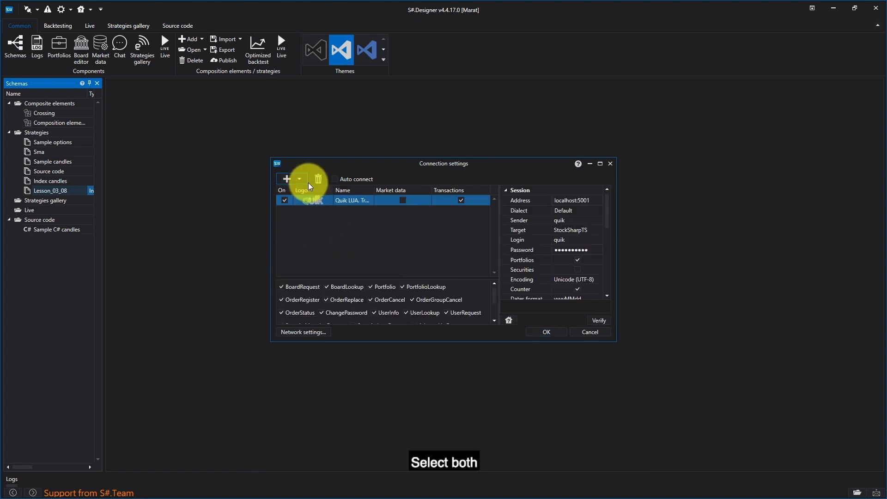
pyautogui.click(297, 179)
pyautogui.click(309, 258)
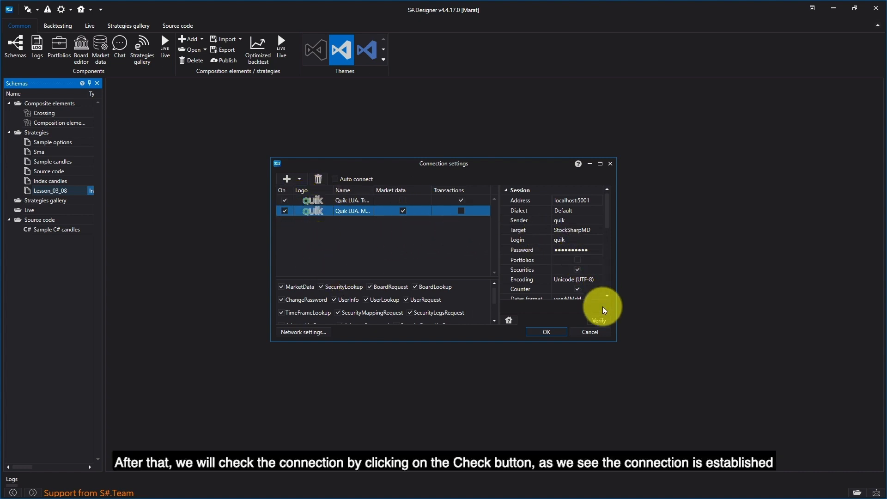
# - Verify the Quik LUA Market data connection, accept the connection settings and connect to trading
pyautogui.click(605, 321)
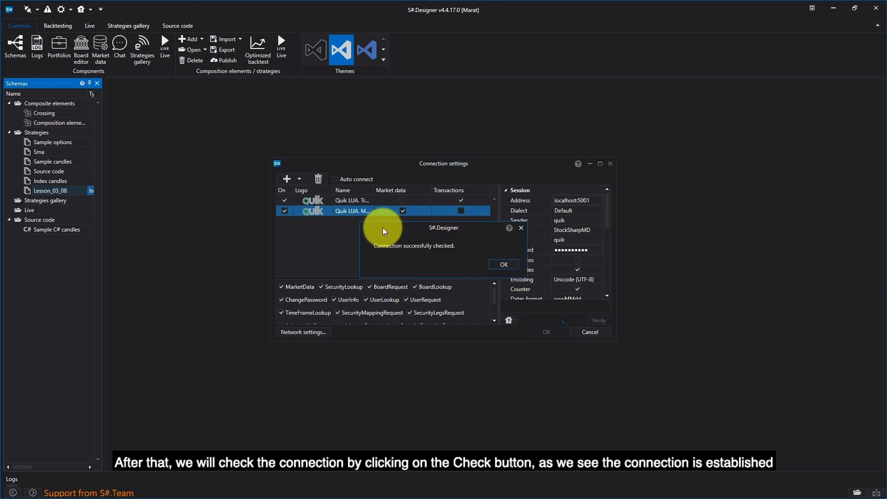
pyautogui.click(502, 266)
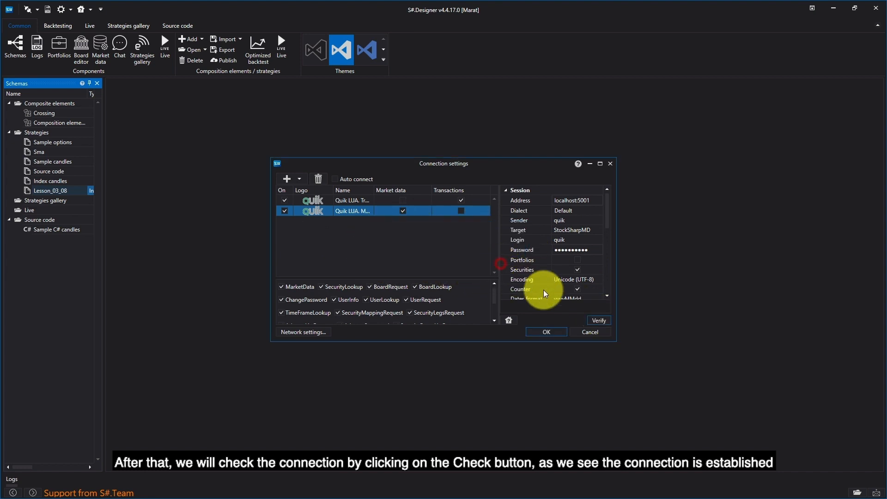
pyautogui.click(554, 332)
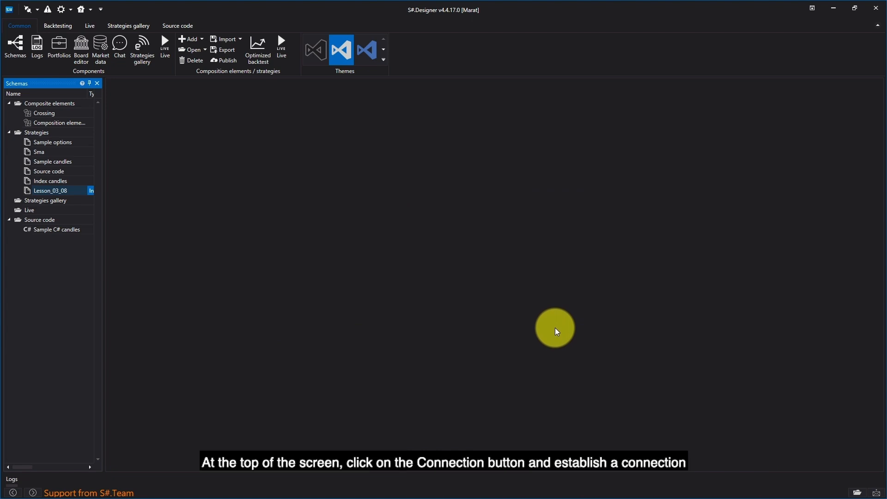
pyautogui.click(29, 11)
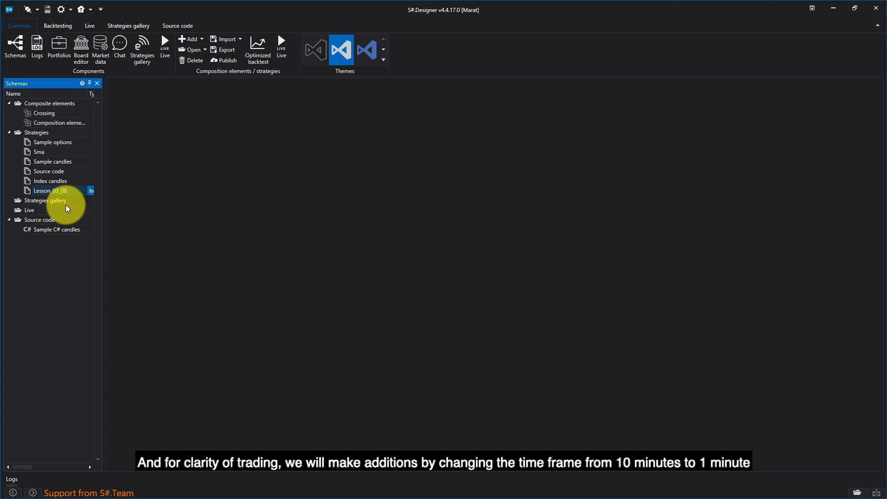
# - Open the diagram of the Lesson_03_08 strategy from the schemas
pyautogui.click(42, 193)
pyautogui.doubleClick(42, 192)
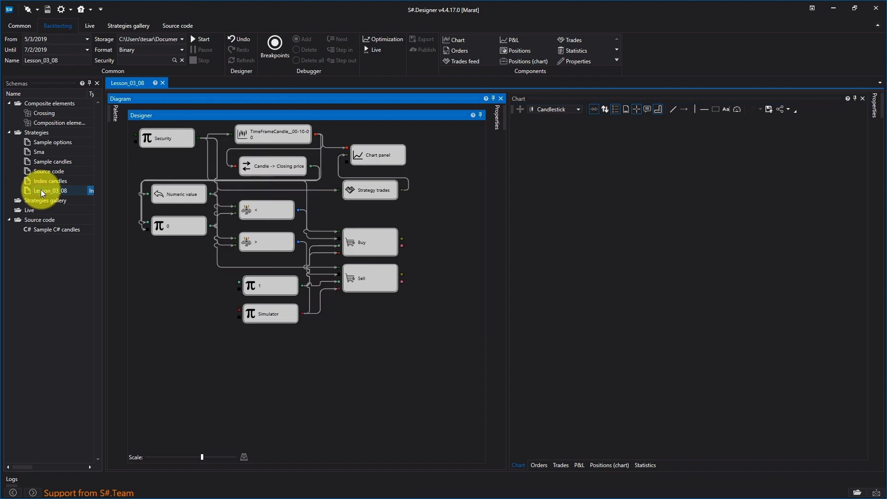
pyautogui.doubleClick(264, 375)
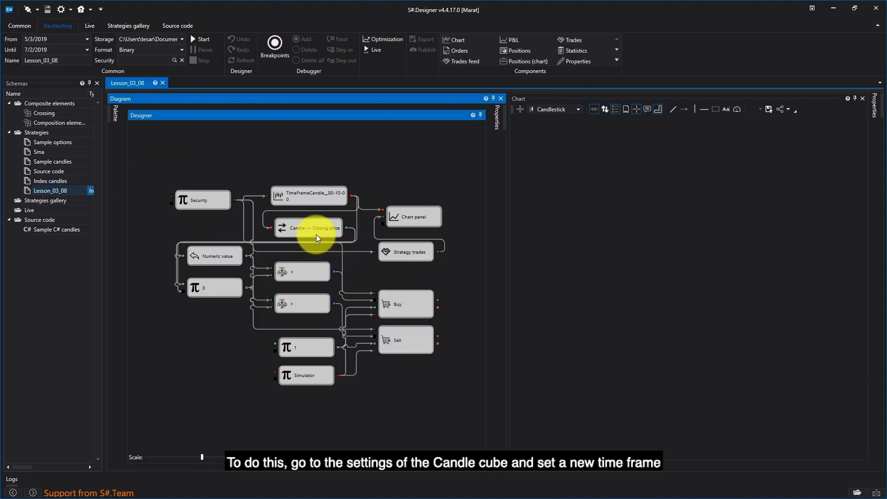
# - Set the candle series time-frame of the TimeFrameCandle cube to 1 minute in its properties
pyautogui.rightClick(331, 196)
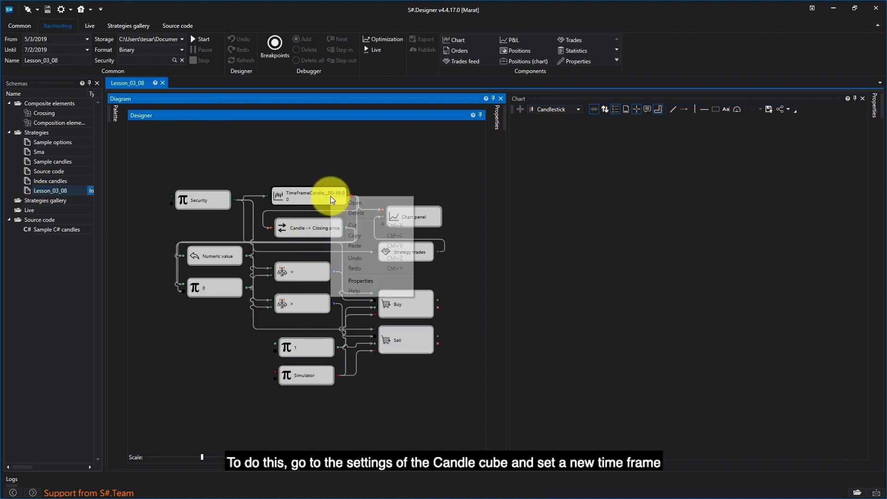
pyautogui.click(374, 282)
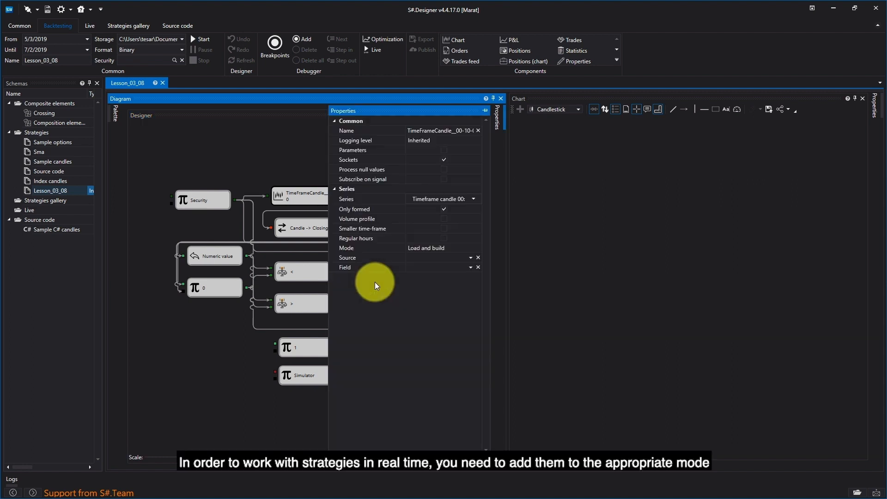
pyautogui.click(474, 198)
pyautogui.click(462, 220)
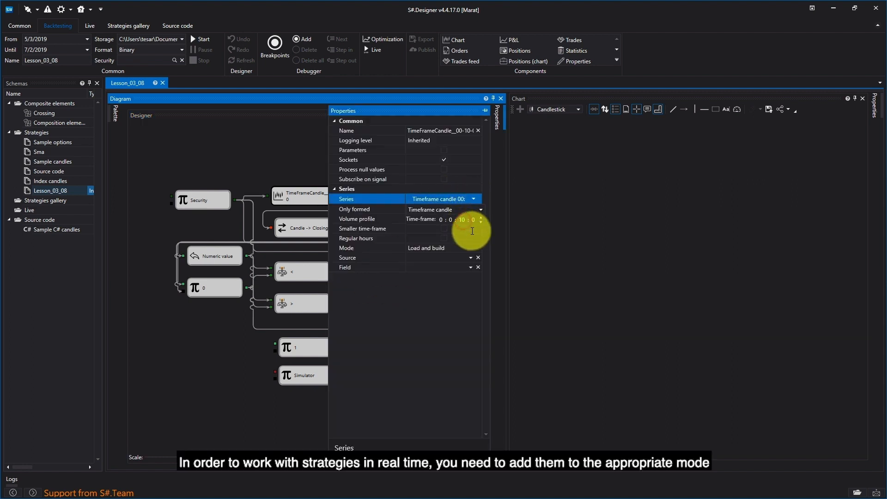
pyautogui.write('0 : ')
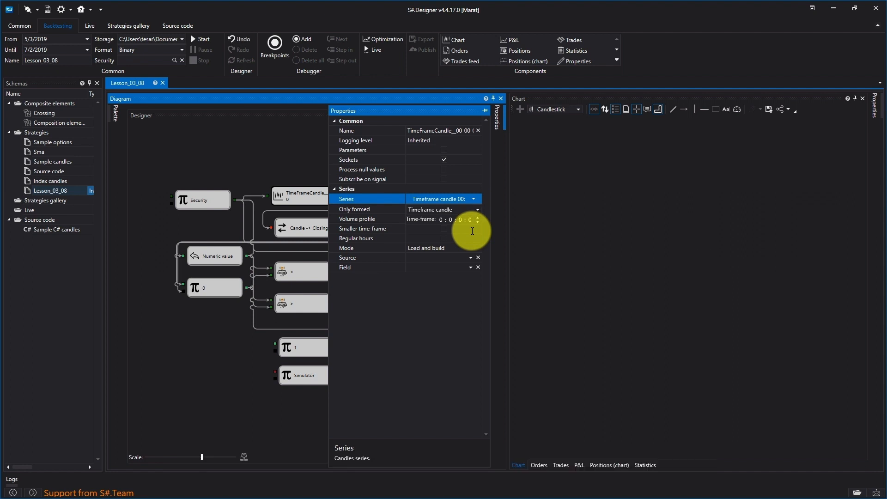
pyautogui.write('10')
pyautogui.click(353, 126)
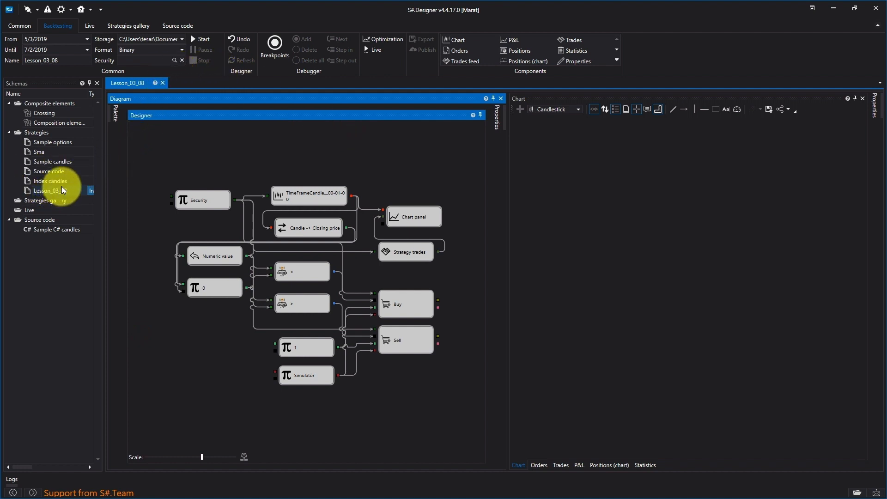
# - Add the Lesson_03_08 strategy to Live mode twice, creating two live instances
pyautogui.click(20, 26)
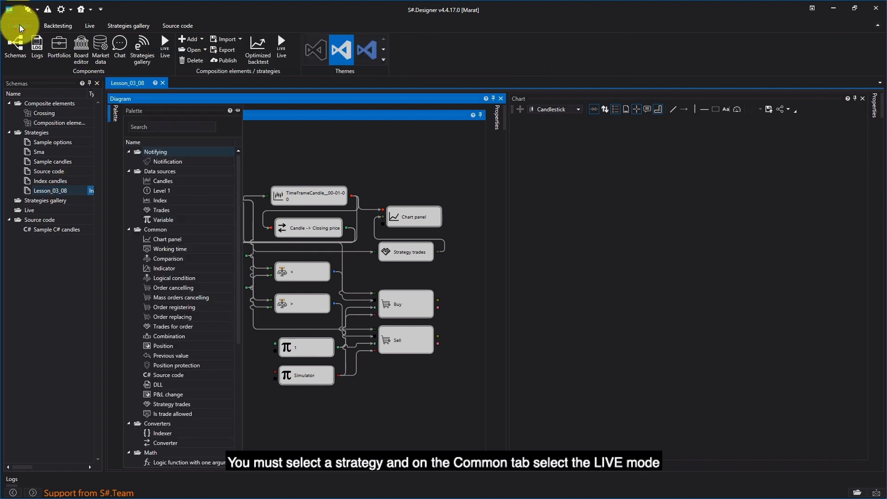
pyautogui.click(368, 160)
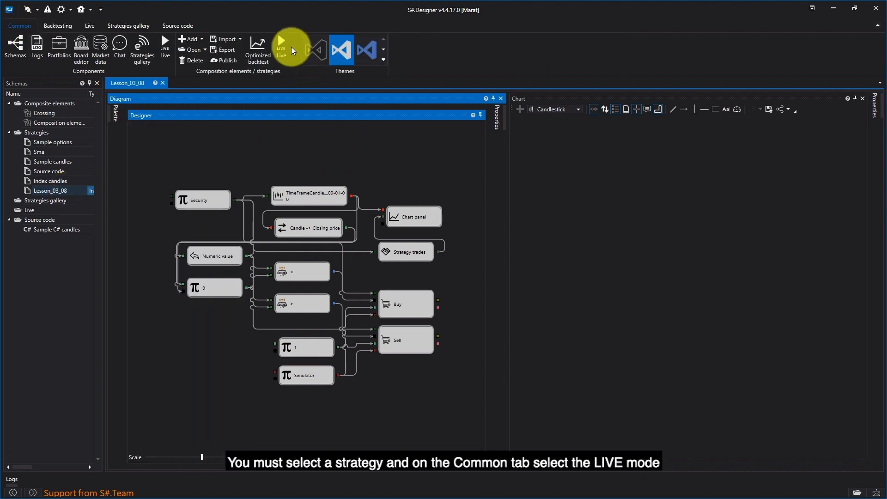
pyautogui.click(284, 41)
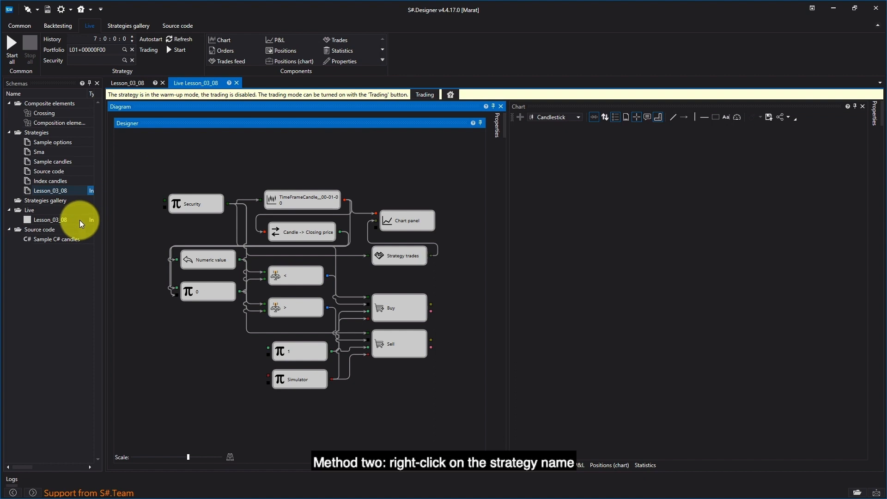
pyautogui.rightClick(60, 189)
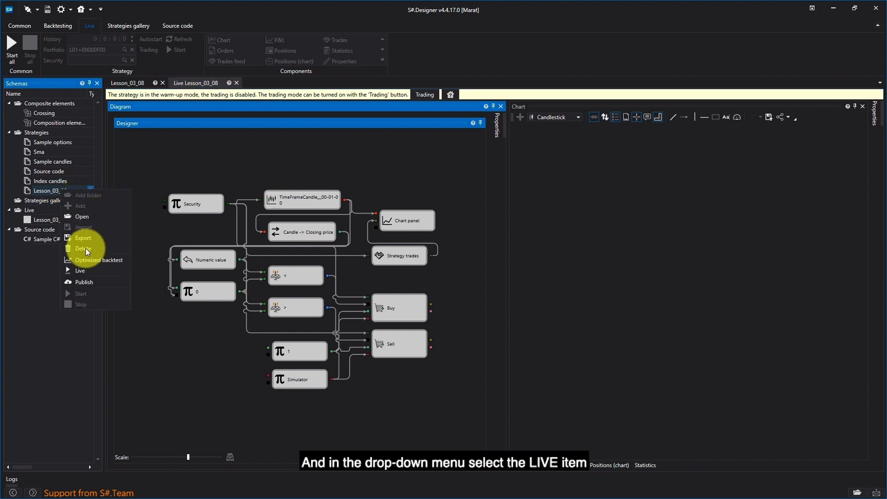
pyautogui.click(79, 271)
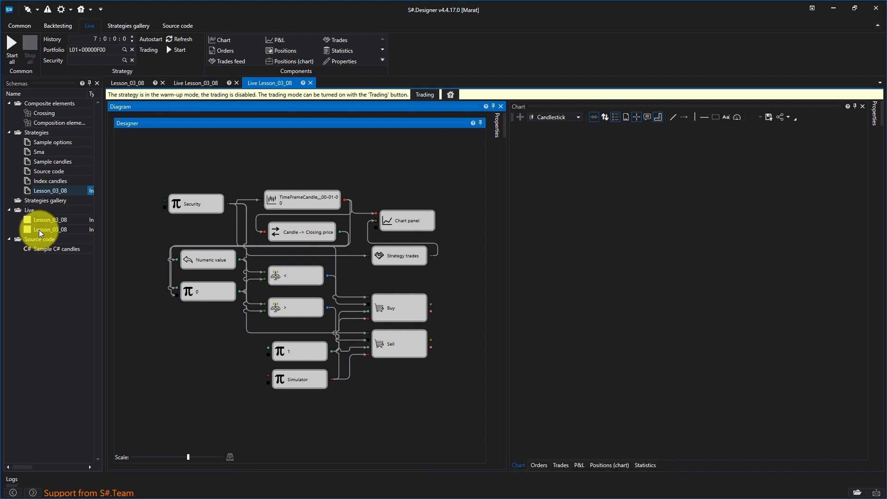
# - In the first live Lesson_03_08 instance, clear the preset portfolio and choose the SBER security on the TQBR board
pyautogui.click(189, 84)
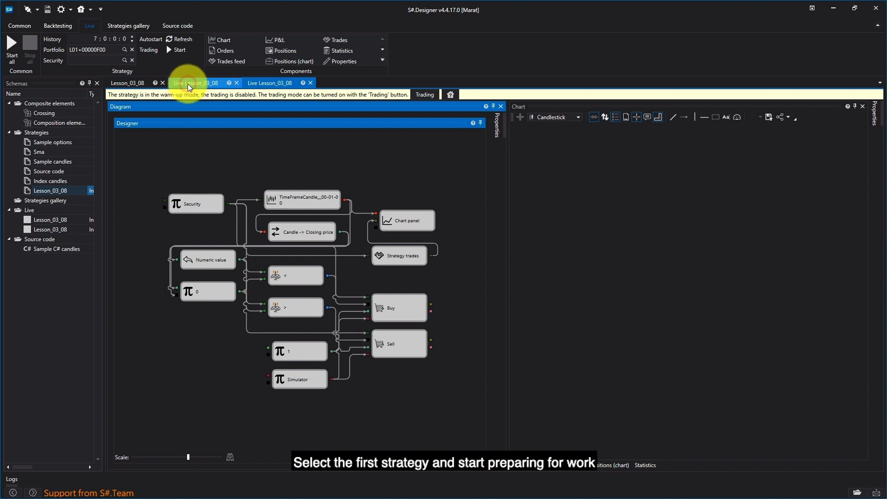
pyautogui.click(132, 49)
pyautogui.click(125, 60)
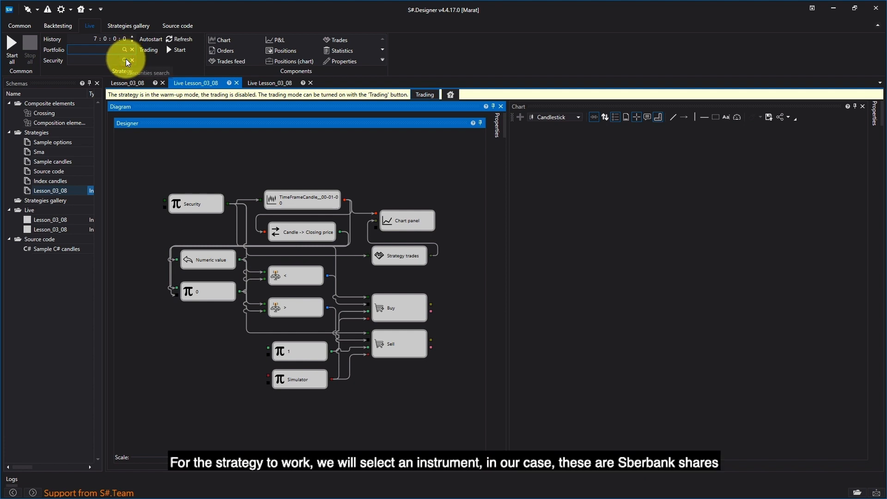
pyautogui.click(450, 181)
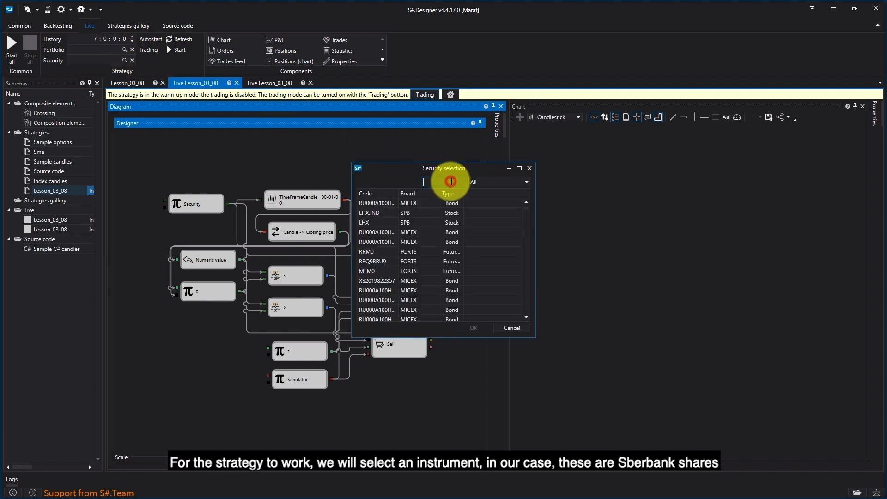
pyautogui.write('sber@')
pyautogui.doubleClick(423, 235)
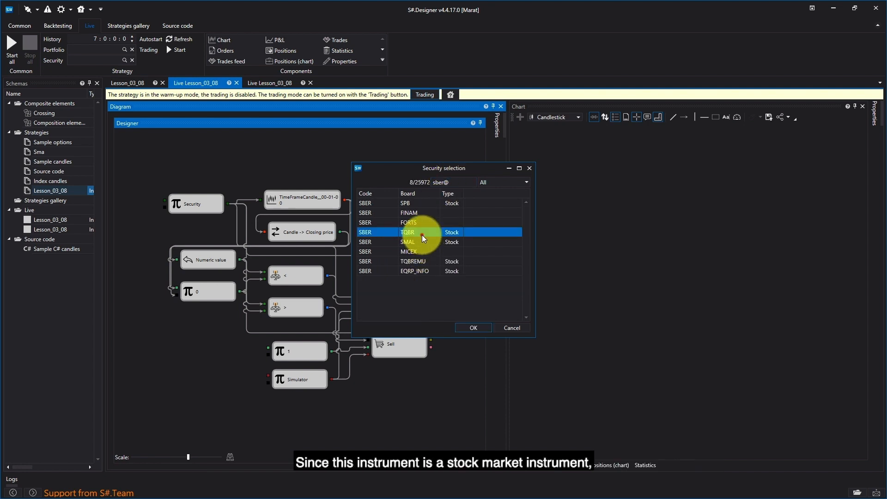
pyautogui.click(198, 161)
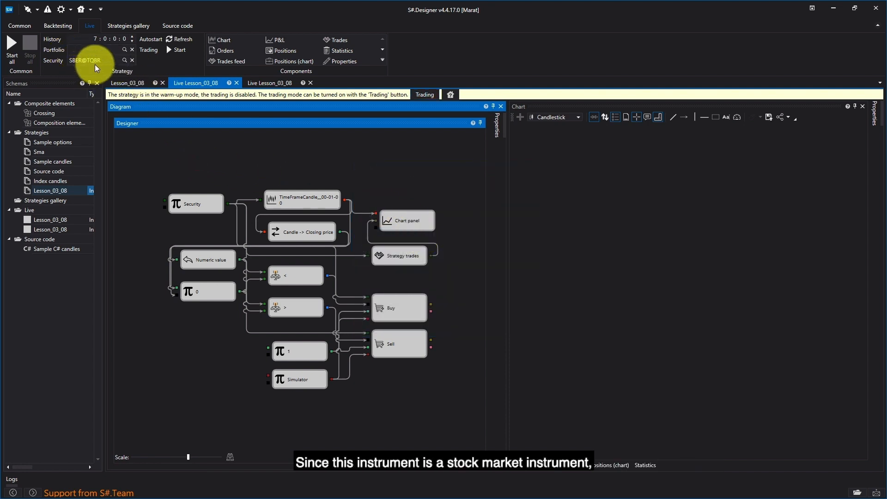
# - Assign the fifth listed portfolio, the stock-market one, to the first live Lesson_03_08 instance
pyautogui.click(125, 48)
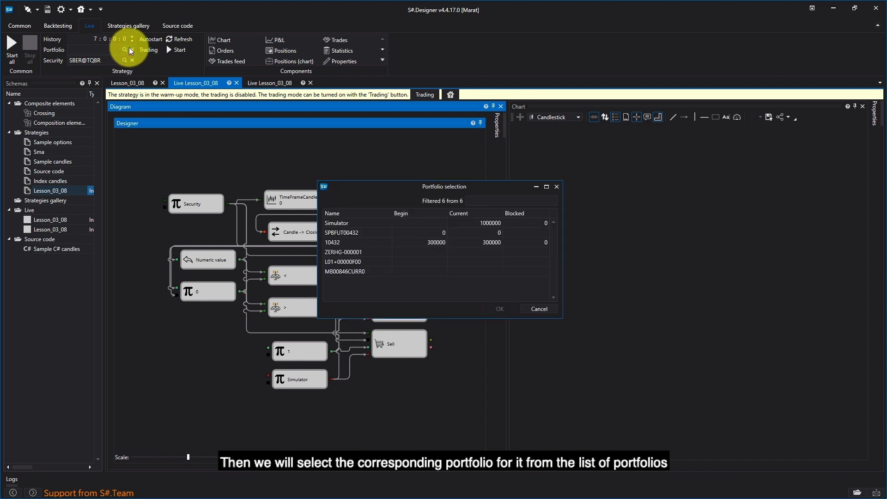
pyautogui.click(350, 262)
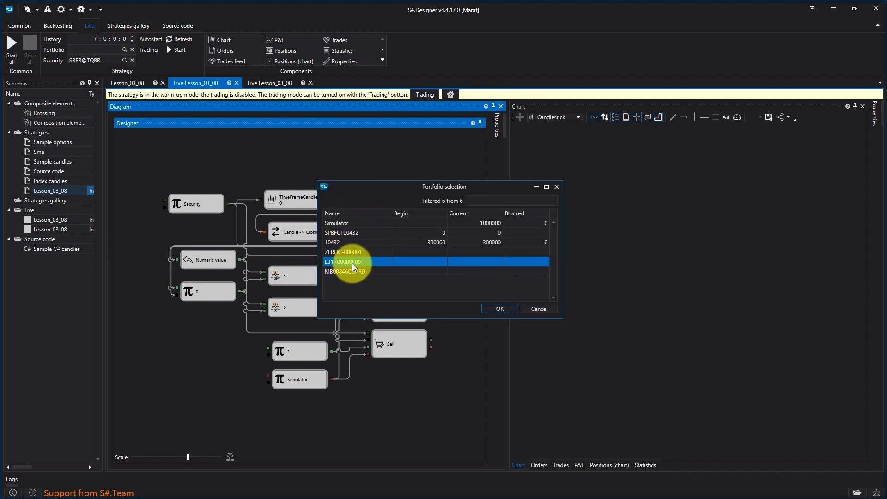
pyautogui.click(506, 308)
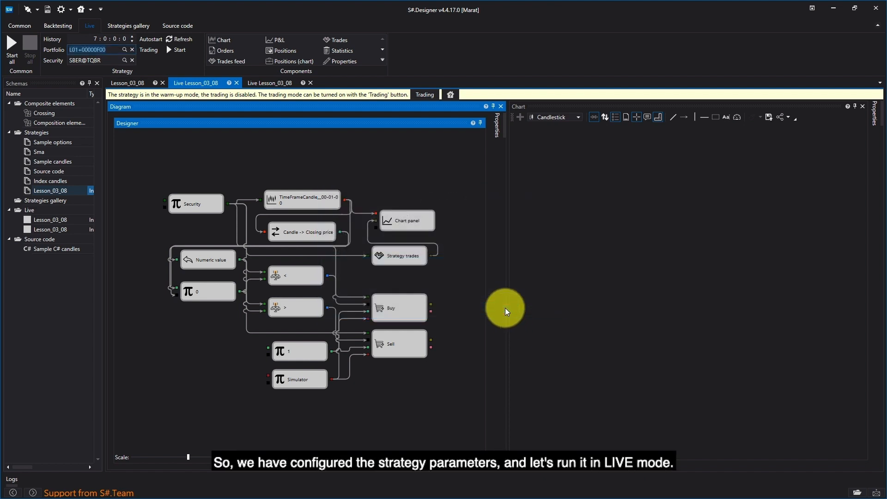
pyautogui.click(224, 151)
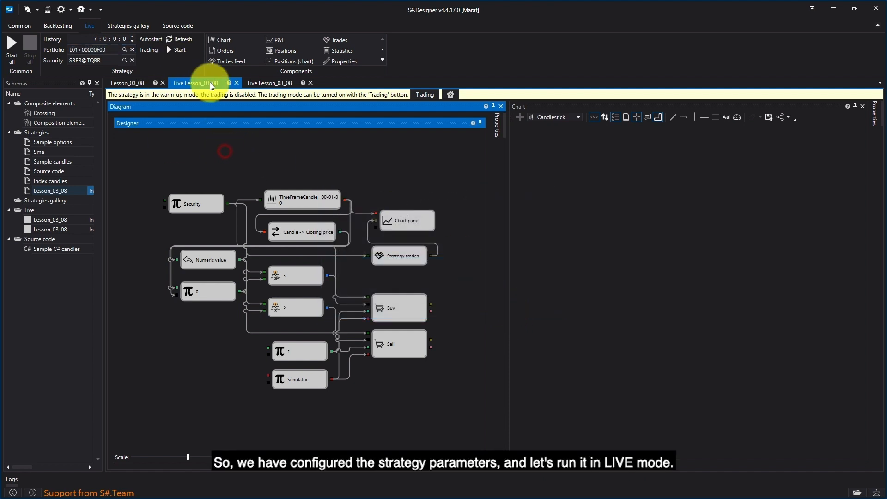
# - Start the first live Lesson_03_08 instance in warm-up mode and view the latest candles on its chart
pyautogui.click(176, 51)
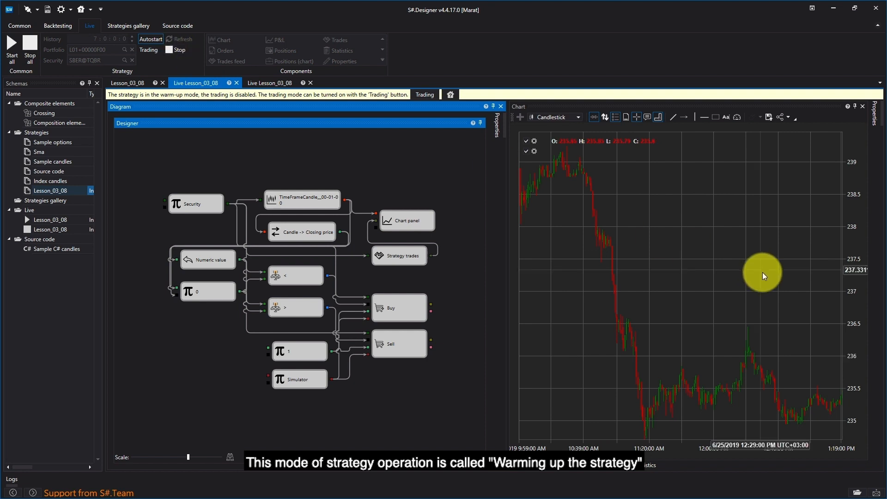
pyautogui.scroll(-4, 762, 273)
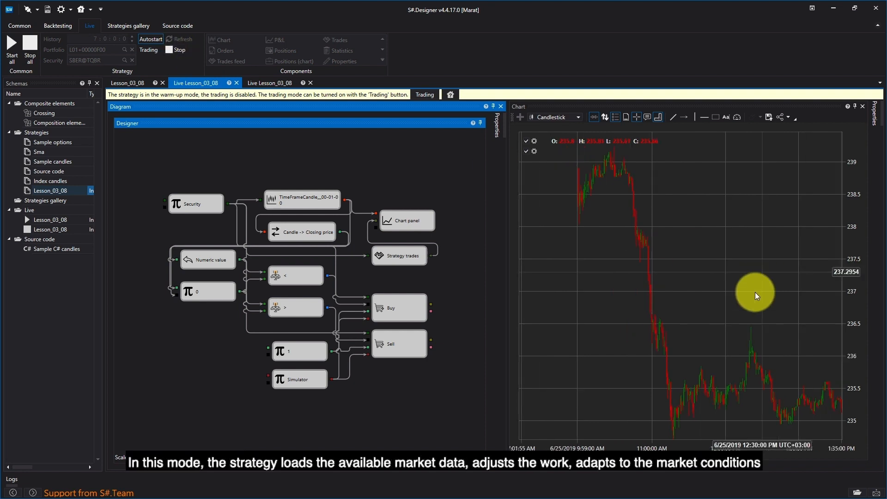
pyautogui.moveTo(750, 296); pyautogui.dragTo(640, 239)
pyautogui.moveTo(742, 195); pyautogui.dragTo(565, 208)
pyautogui.scroll(5, 696, 287)
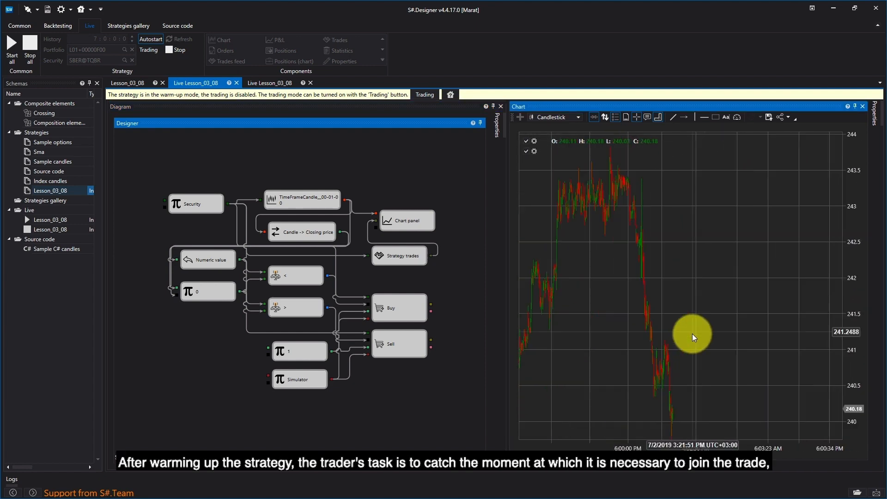
# - Examine the most recent candles at the end of the first live instance's chart
pyautogui.moveTo(684, 352); pyautogui.dragTo(628, 400)
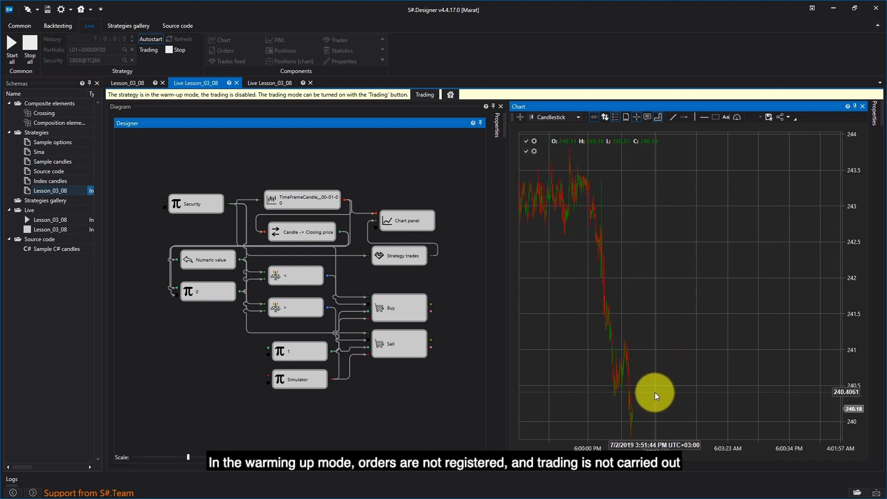
pyautogui.scroll(1, 656, 425)
pyautogui.scroll(10, 656, 425)
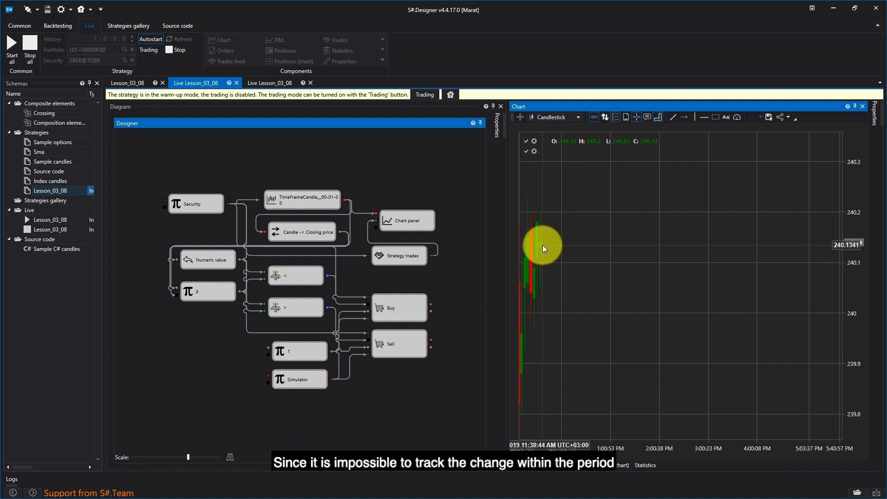
# - Stop the first live Lesson_03_08 instance and check the Only formed setting in its TimeFrameCandle cube's properties
pyautogui.click(171, 49)
pyautogui.rightClick(302, 204)
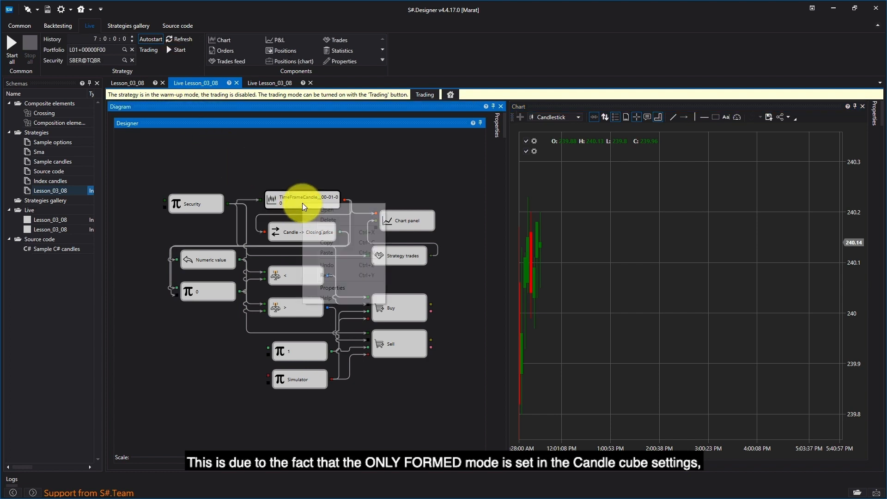
pyautogui.click(342, 290)
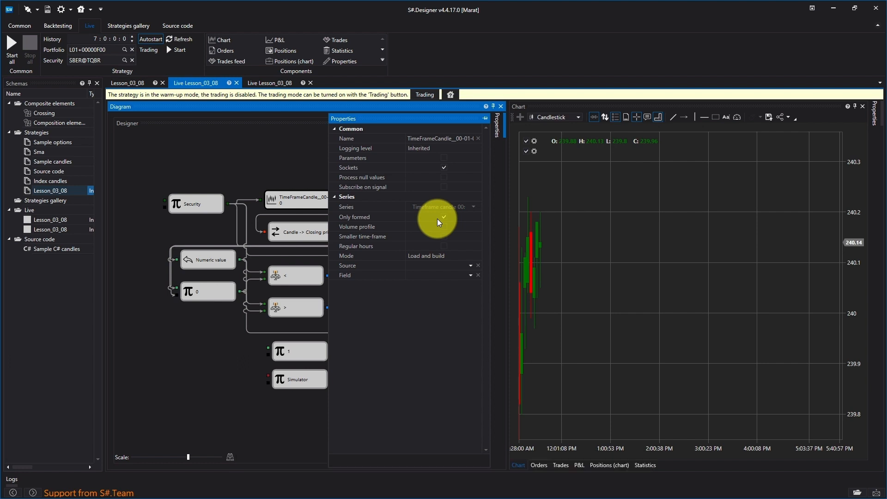
pyautogui.click(315, 151)
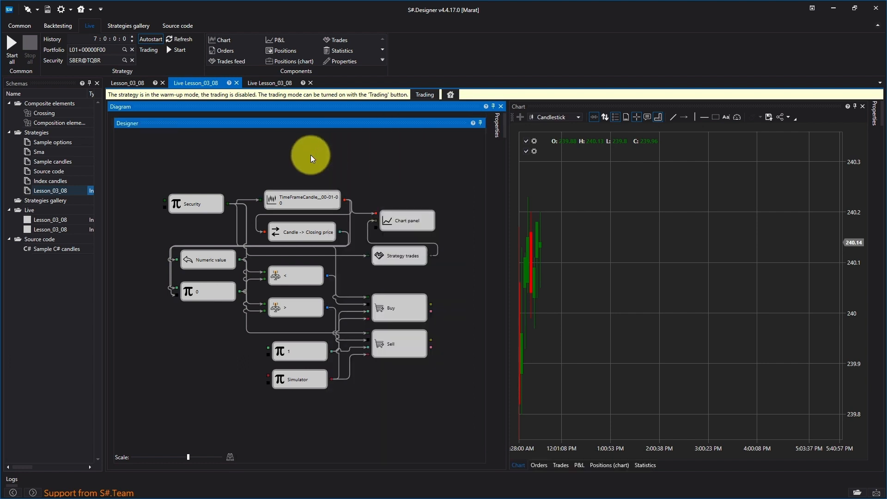
# - In the original Lesson_03_08 strategy, turn off Only formed for the TimeFrameCandle cube
pyautogui.click(139, 83)
pyautogui.click(320, 203)
pyautogui.rightClick(321, 200)
pyautogui.click(342, 281)
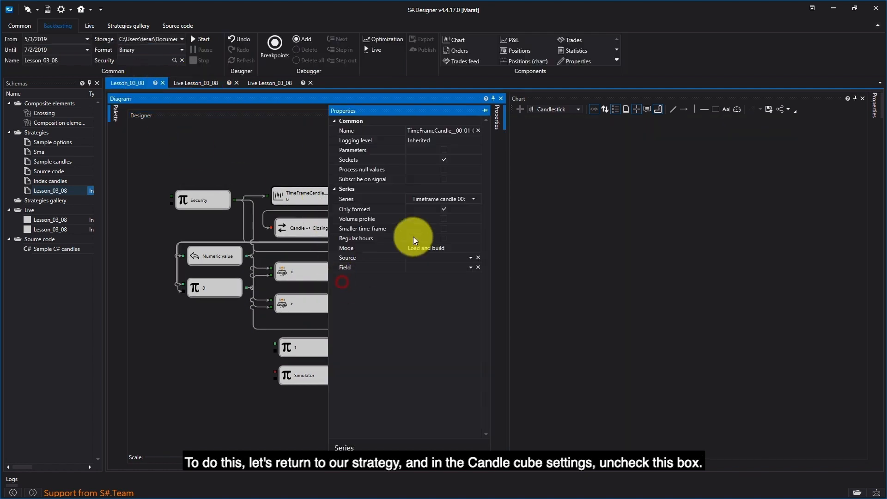
pyautogui.click(443, 209)
pyautogui.click(300, 145)
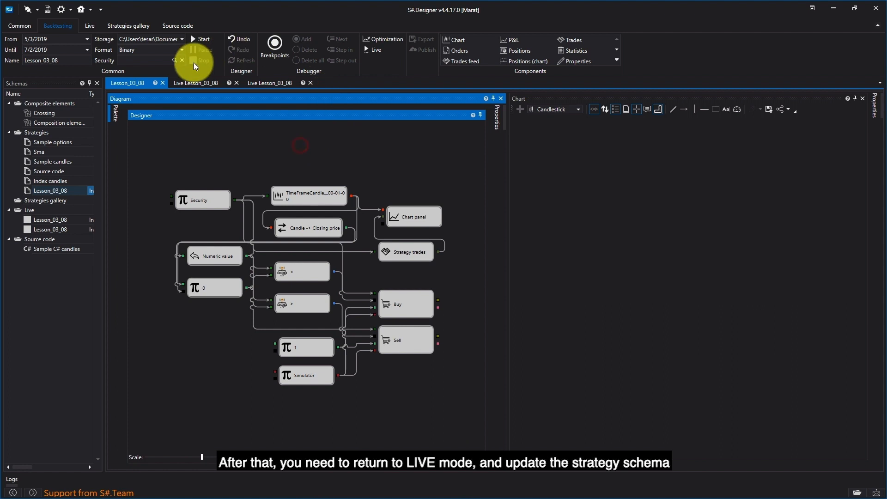
# - Refresh the strategy schema in both live Lesson_03_08 instances
pyautogui.click(194, 84)
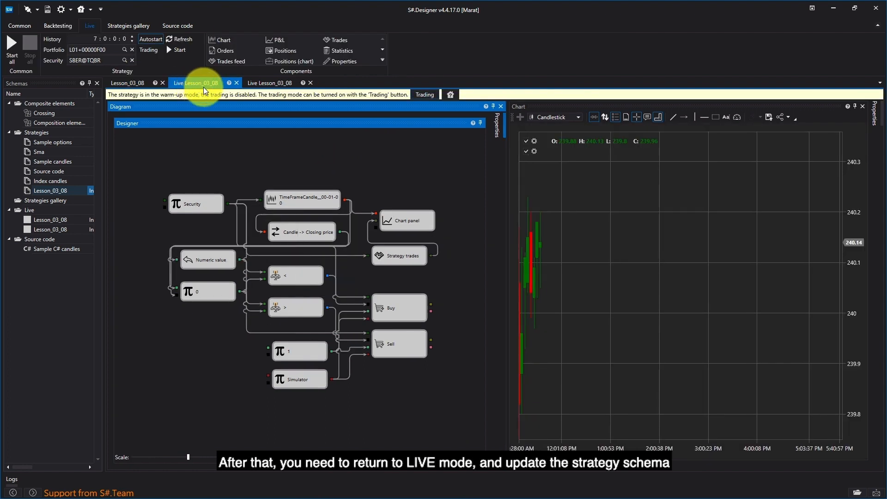
pyautogui.click(190, 39)
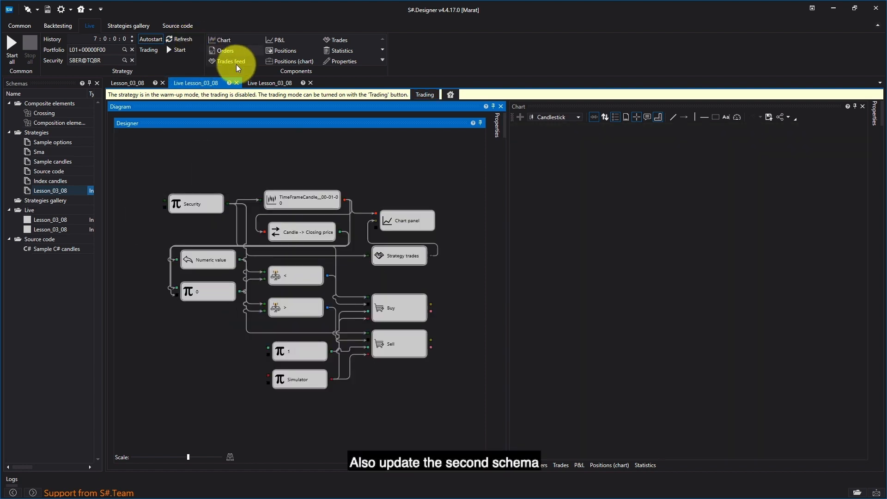
pyautogui.click(270, 82)
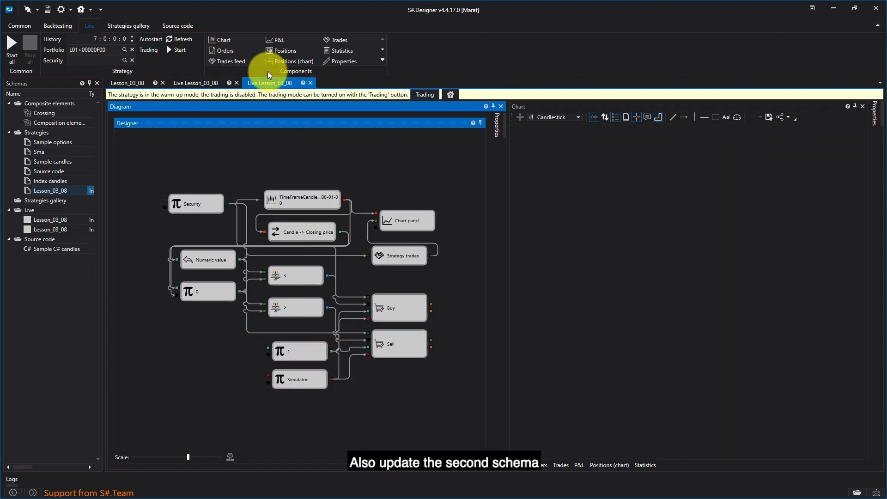
pyautogui.click(179, 40)
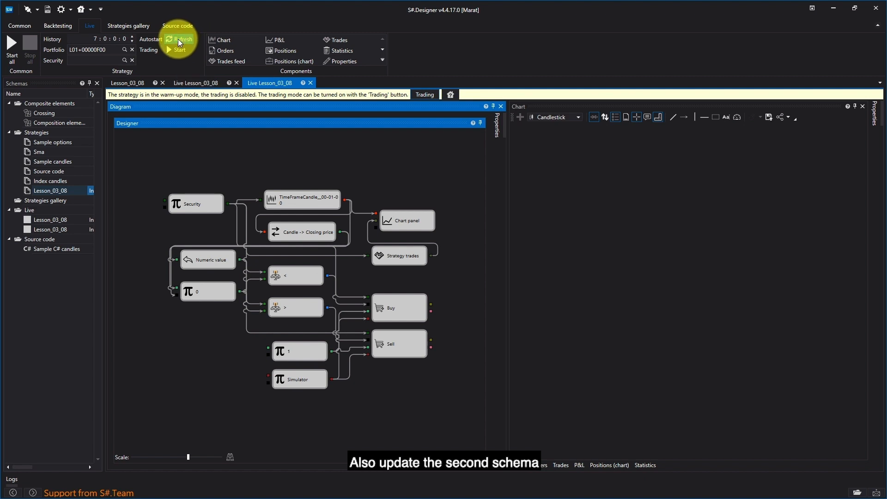
# - In the first live Lesson_03_08 instance, clear the portfolio and security, then choose SBER on the TQBR board again
pyautogui.click(179, 83)
pyautogui.click(131, 50)
pyautogui.click(132, 60)
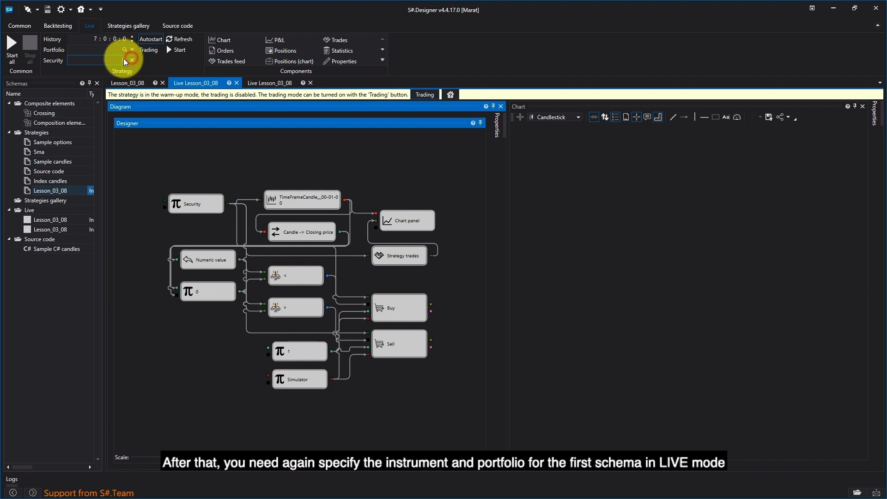
pyautogui.click(124, 60)
pyautogui.write('sber@')
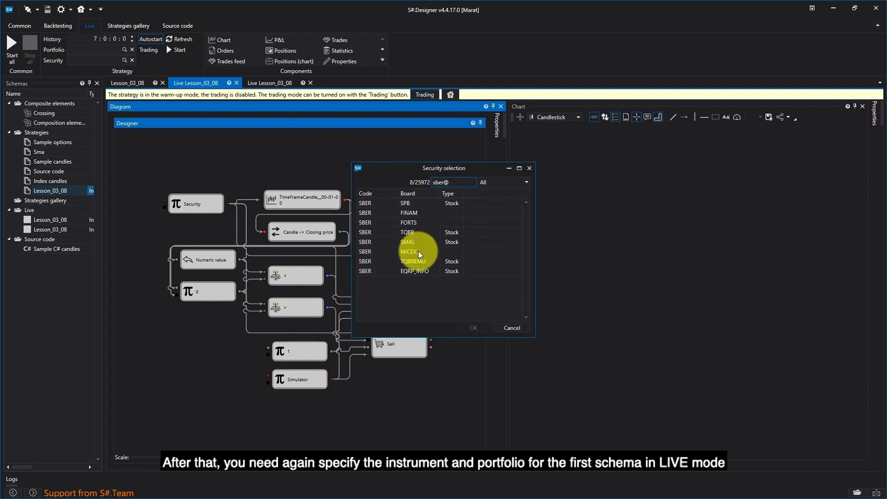
pyautogui.click(417, 234)
pyautogui.doubleClick(416, 234)
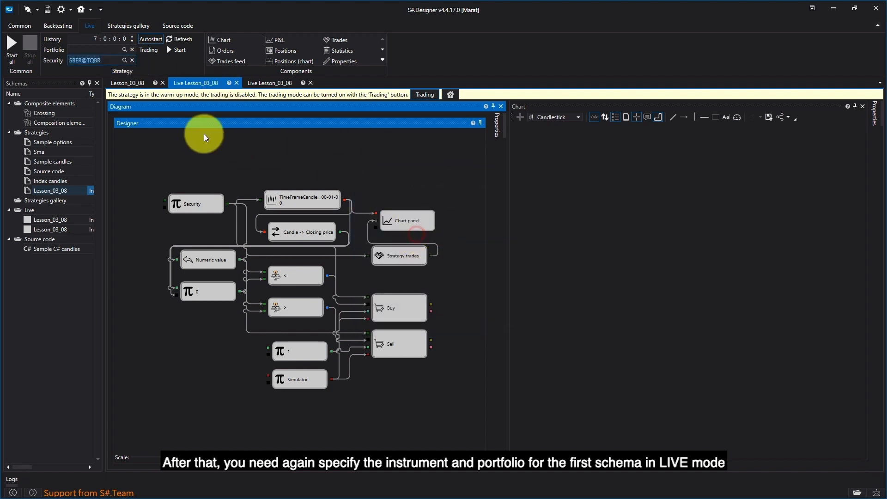
# - Assign the fifth listed portfolio to the first live Lesson_03_08 instance and start it in warm-up mode
pyautogui.click(124, 49)
pyautogui.click(362, 261)
pyautogui.doubleClick(362, 261)
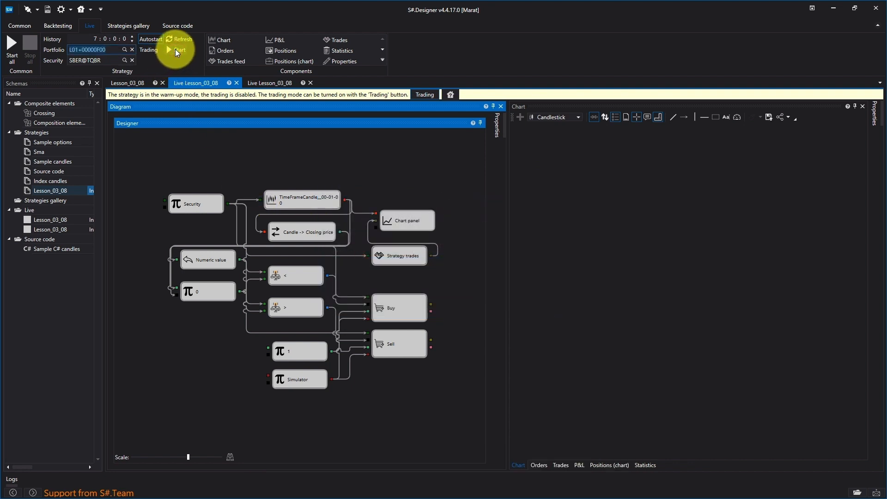
pyautogui.click(175, 49)
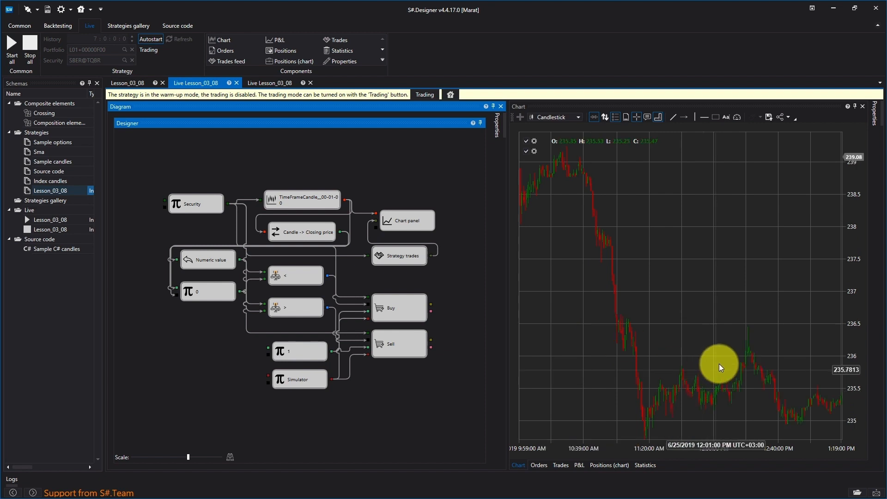
# - Examine how the newest, still-forming candle updates at the end of the SBER chart
pyautogui.click(721, 321)
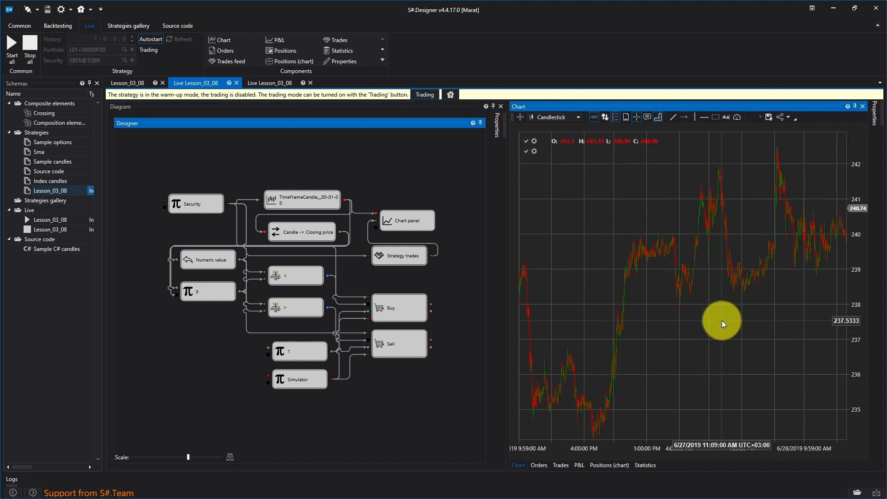
pyautogui.click(767, 310)
pyautogui.moveTo(771, 220); pyautogui.dragTo(594, 217)
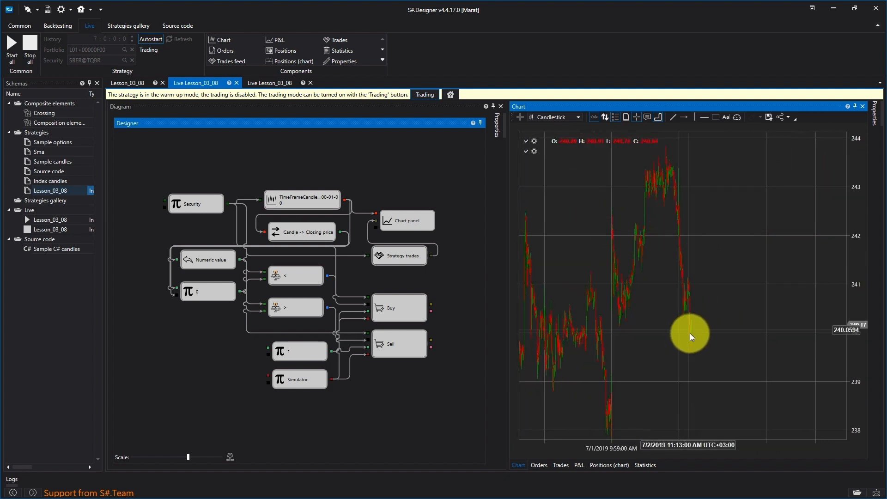
pyautogui.scroll(8, 692, 335)
pyautogui.scroll(3, 691, 355)
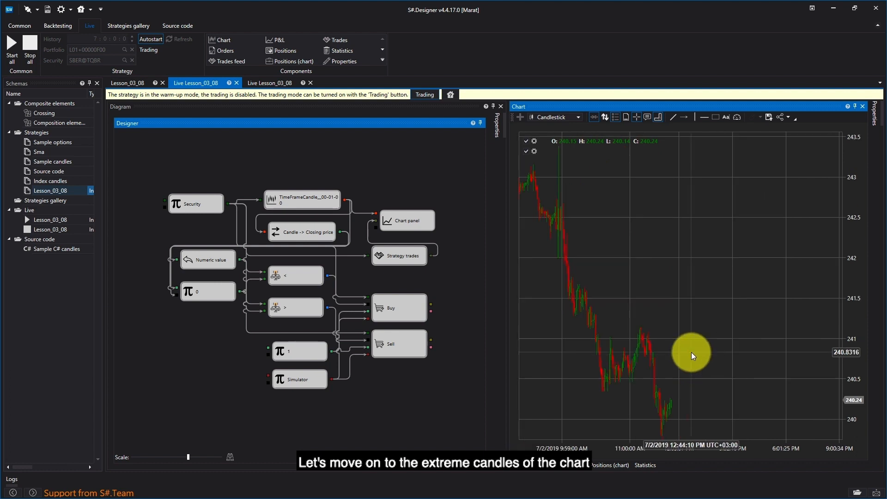
pyautogui.scroll(5, 676, 395)
pyautogui.scroll(5, 656, 369)
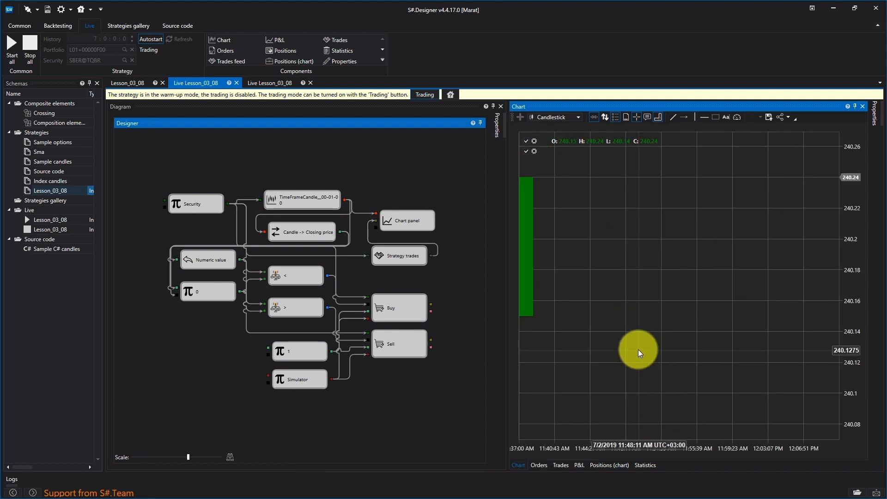
pyautogui.scroll(3, 638, 349)
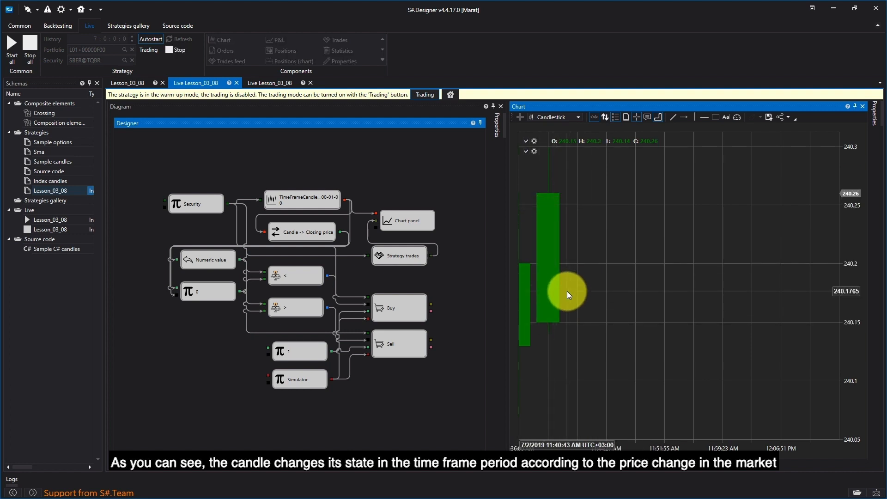
# - In the second live Lesson_03_08 instance, clear the portfolio and choose the VTBR security on the TQBR board
pyautogui.click(255, 84)
pyautogui.click(132, 49)
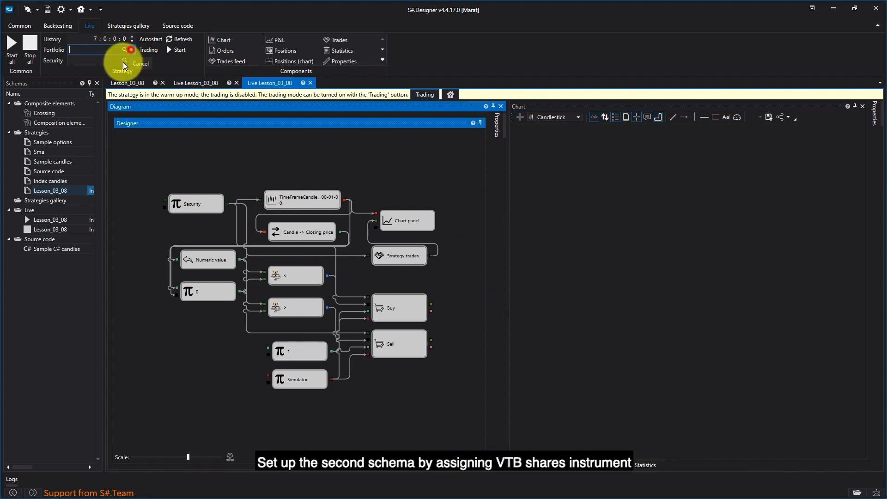
pyautogui.click(125, 60)
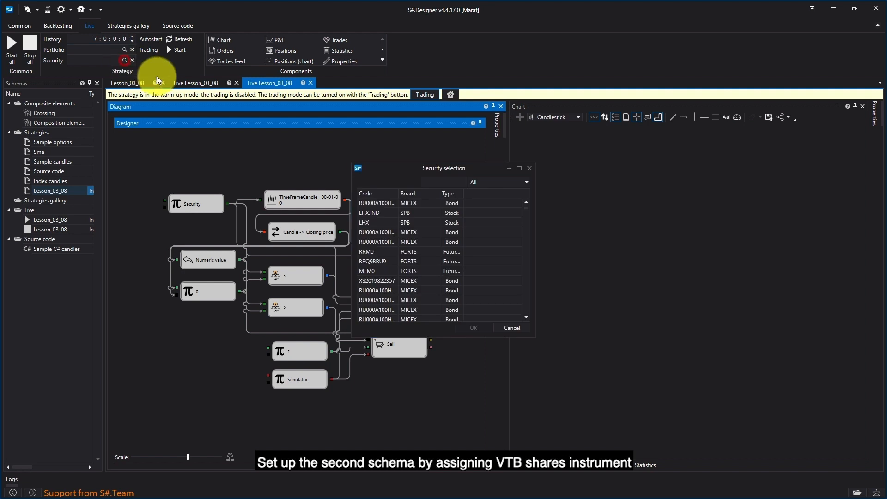
pyautogui.click(434, 184)
pyautogui.write('vtb')
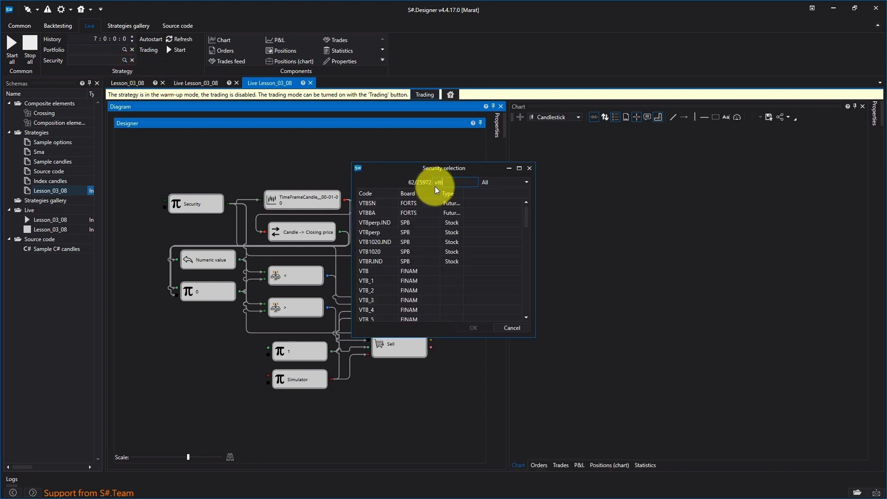
pyautogui.write('r@')
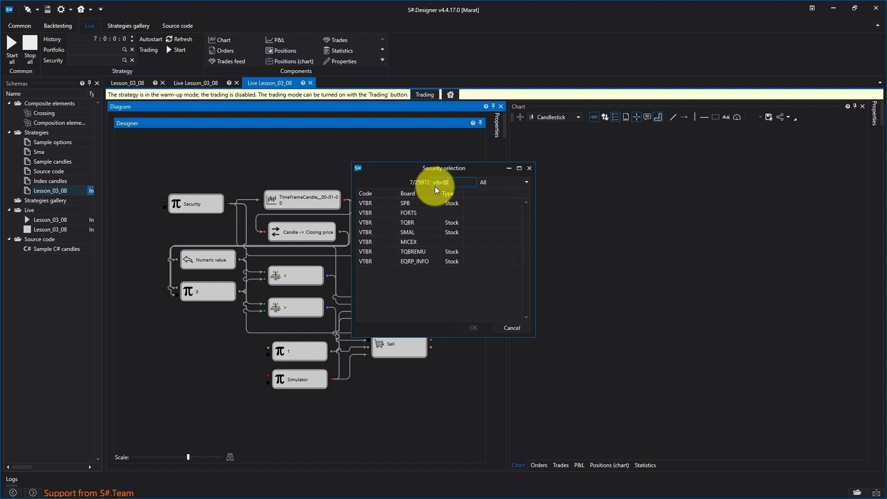
pyautogui.doubleClick(409, 222)
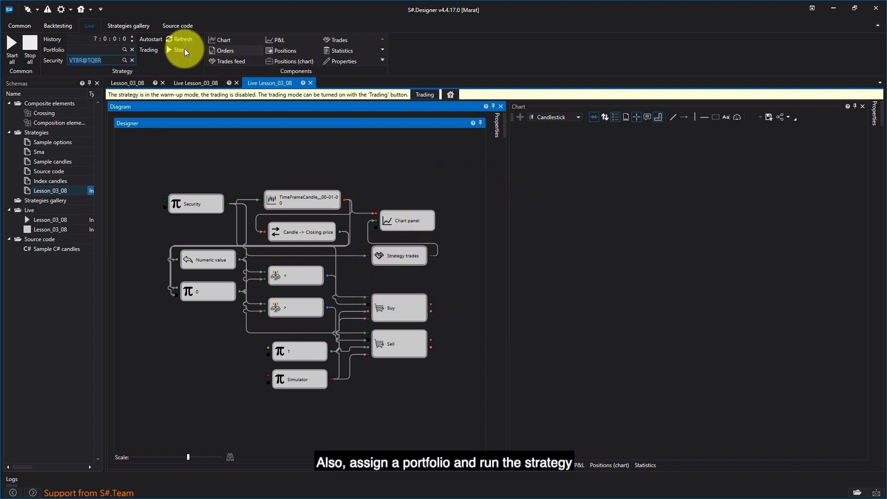
# - Assign the fifth listed portfolio to the second live Lesson_03_08 instance and start it in warm-up mode
pyautogui.click(124, 50)
pyautogui.doubleClick(337, 259)
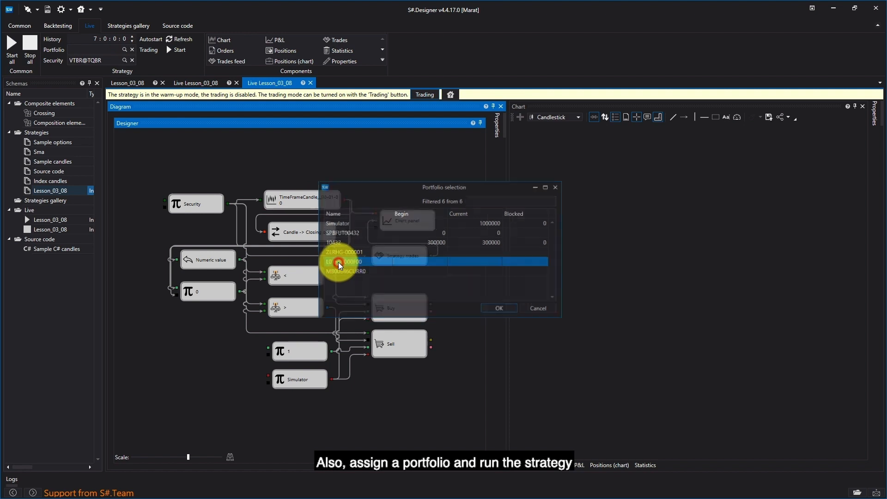
pyautogui.click(176, 50)
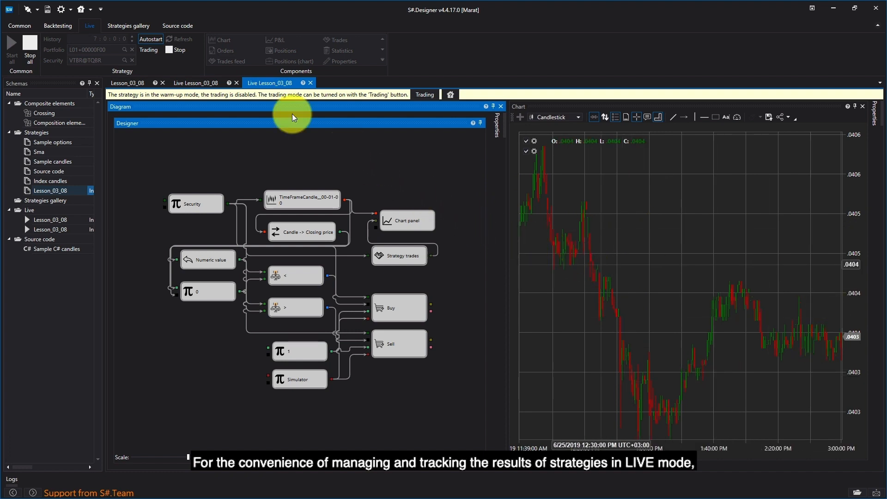
# - Open the Live overview of running strategies and review its columns from State through P&L (chart) and Error
pyautogui.click(21, 26)
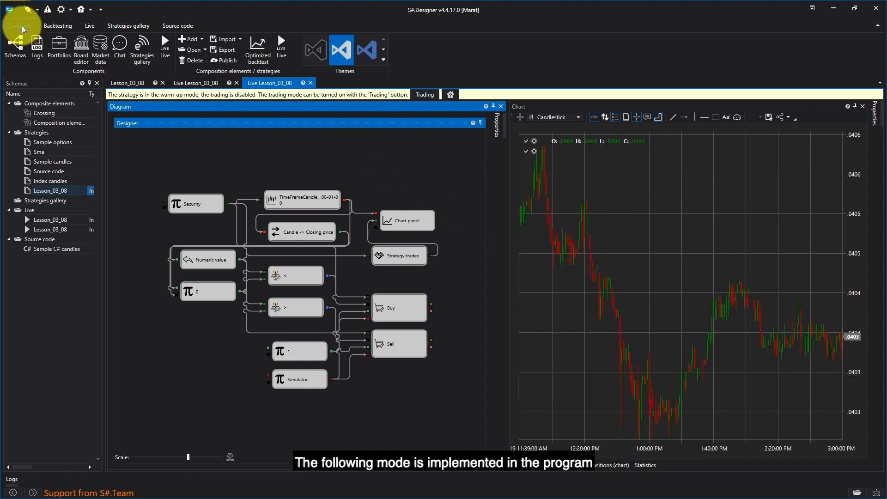
pyautogui.click(164, 55)
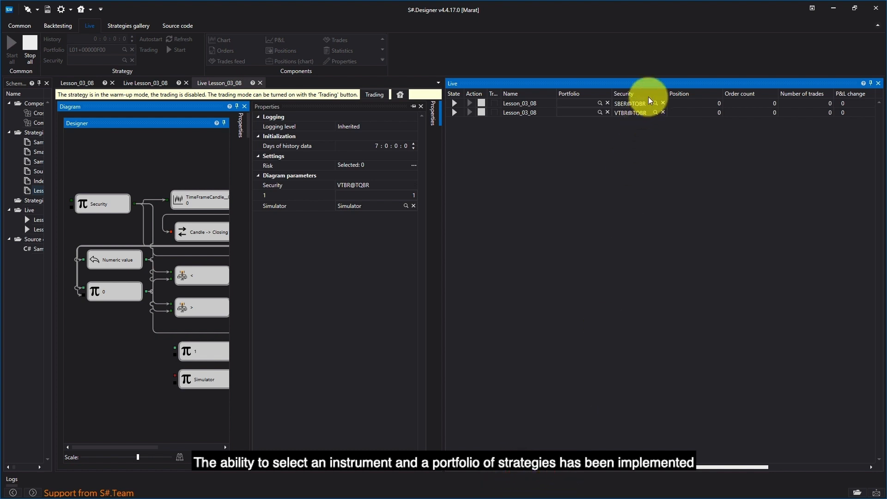
pyautogui.hscroll(3, 684, 113)
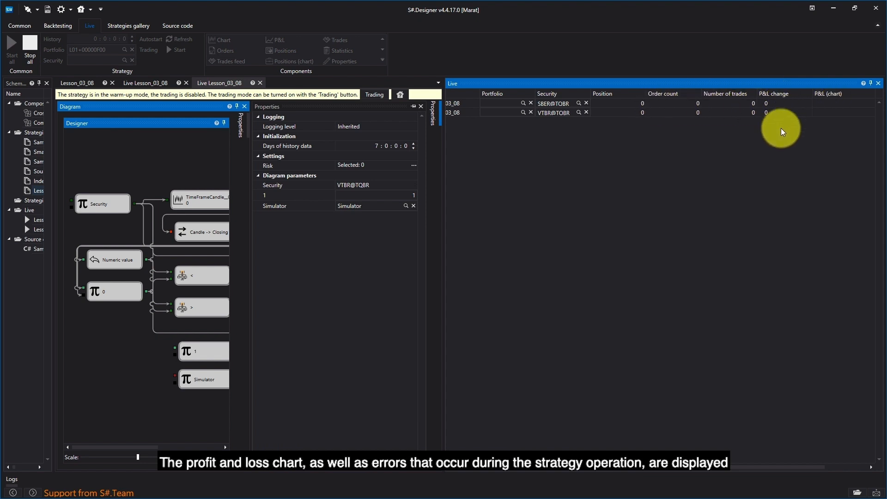
pyautogui.moveTo(682, 467); pyautogui.dragTo(595, 470)
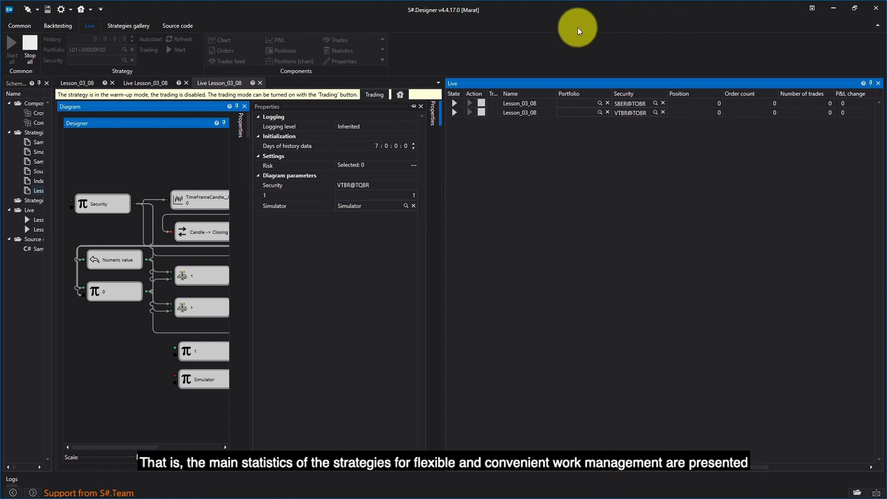
pyautogui.moveTo(634, 469); pyautogui.dragTo(726, 471)
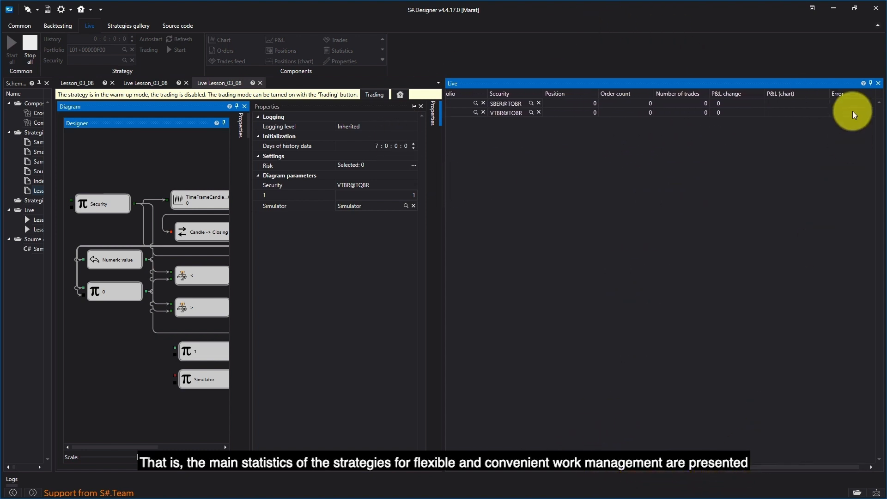
pyautogui.moveTo(683, 470); pyautogui.dragTo(589, 472)
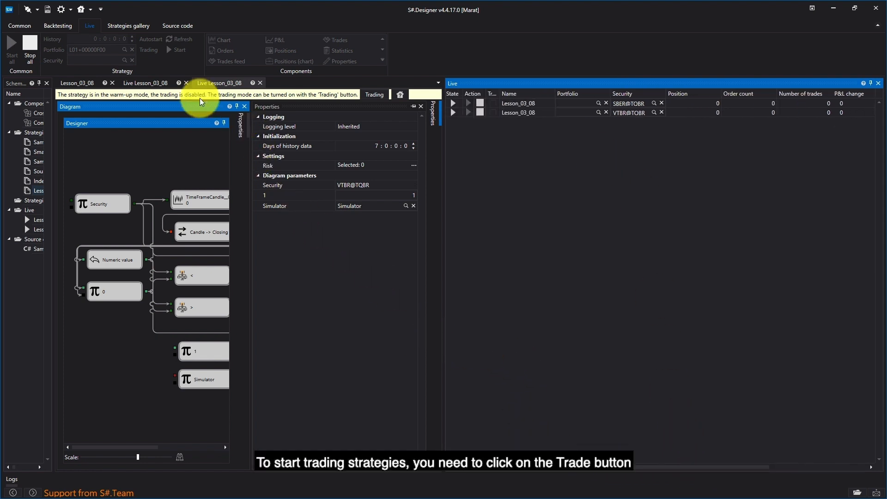
# - Enable trading for the SBER@TQBR instance from its own strategy view and for the VTBR@TQBR instance in the Live overview's widened Trading column
pyautogui.click(152, 83)
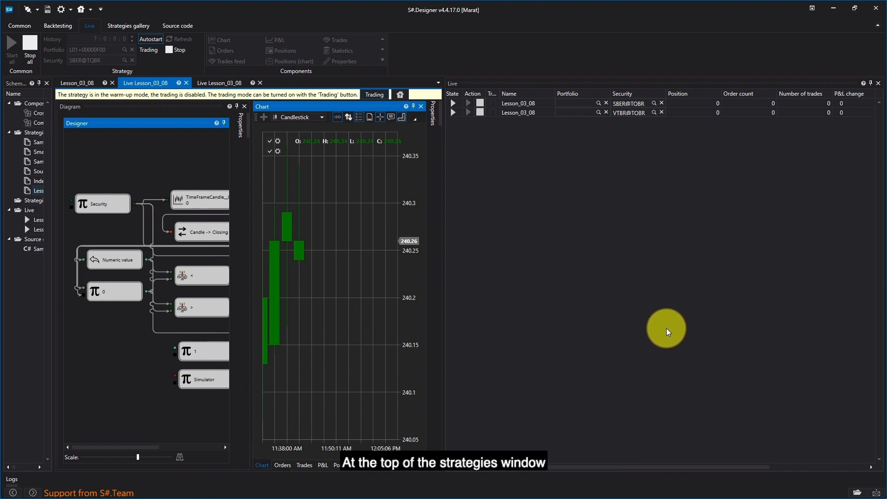
pyautogui.click(380, 95)
pyautogui.click(226, 84)
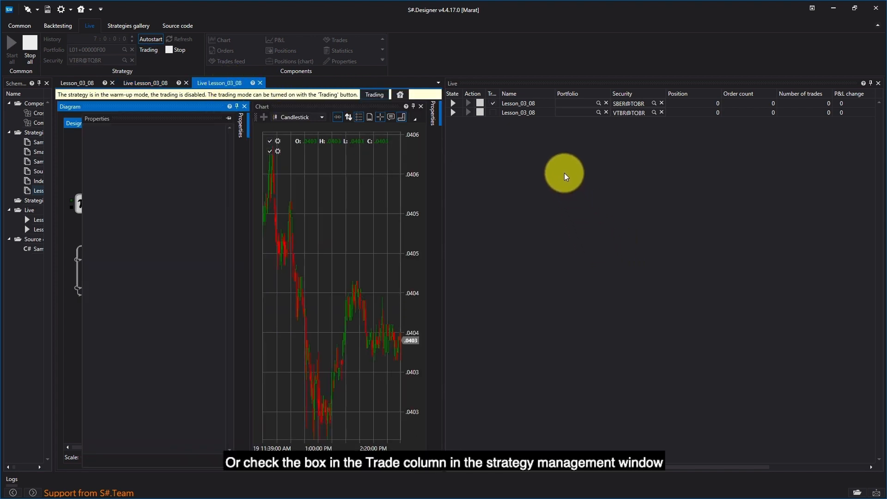
pyautogui.moveTo(499, 93); pyautogui.dragTo(525, 95)
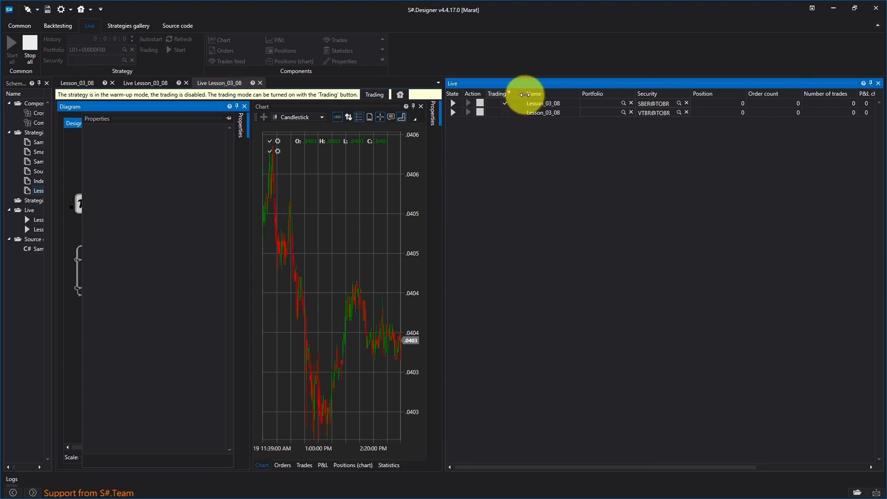
pyautogui.click(507, 113)
pyautogui.click(507, 113)
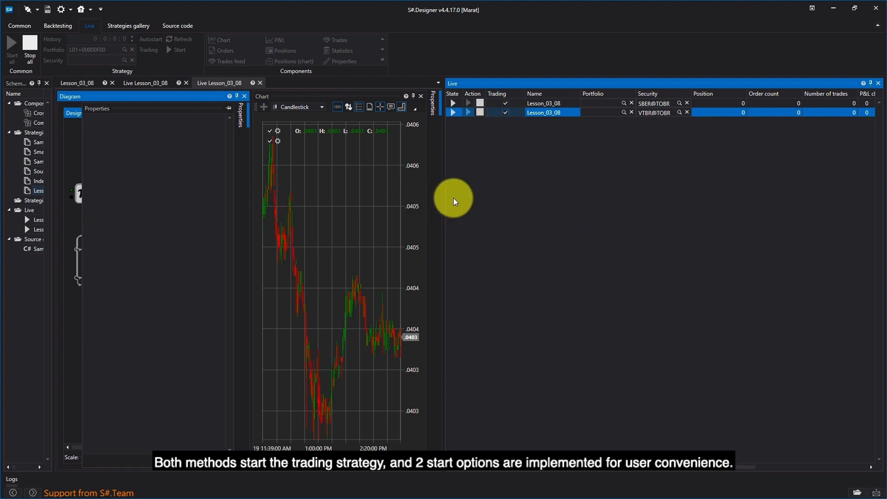
# - Widen the Live overview and review both strategies' statistics columns through P&L (chart) and Error
pyautogui.moveTo(443, 192); pyautogui.dragTo(412, 192)
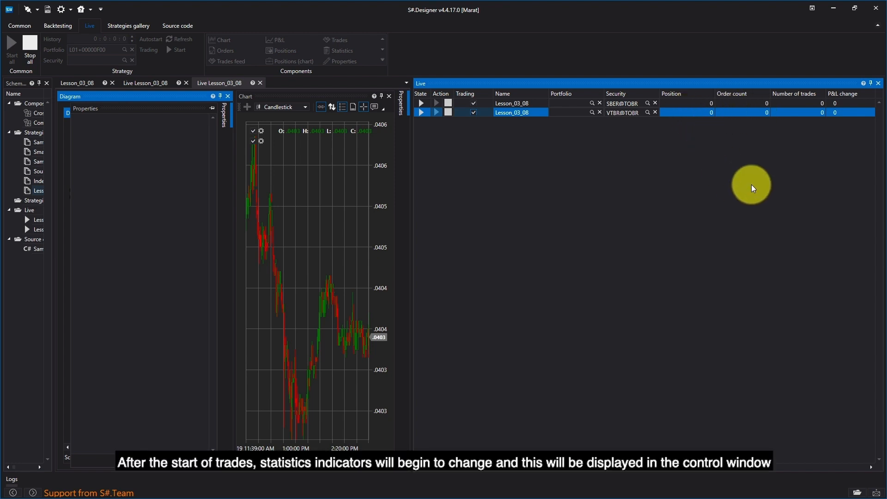
pyautogui.moveTo(632, 469); pyautogui.dragTo(741, 477)
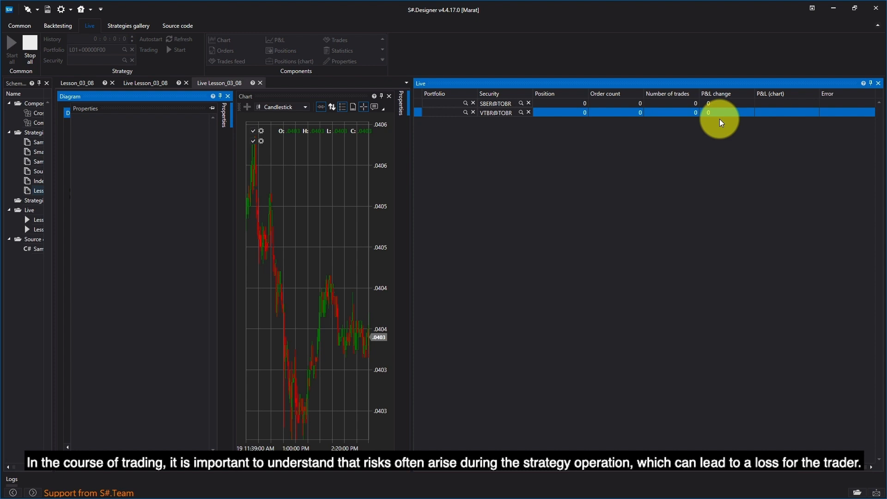
pyautogui.moveTo(673, 467); pyautogui.dragTo(560, 468)
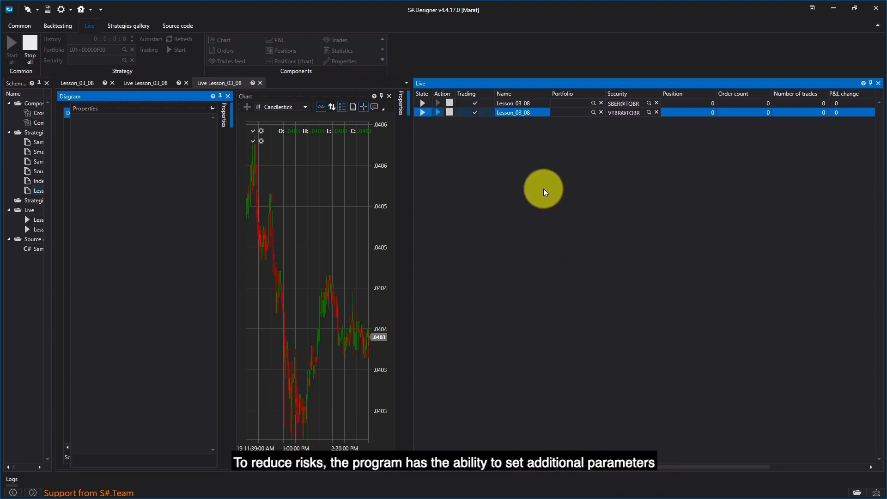
pyautogui.click(524, 104)
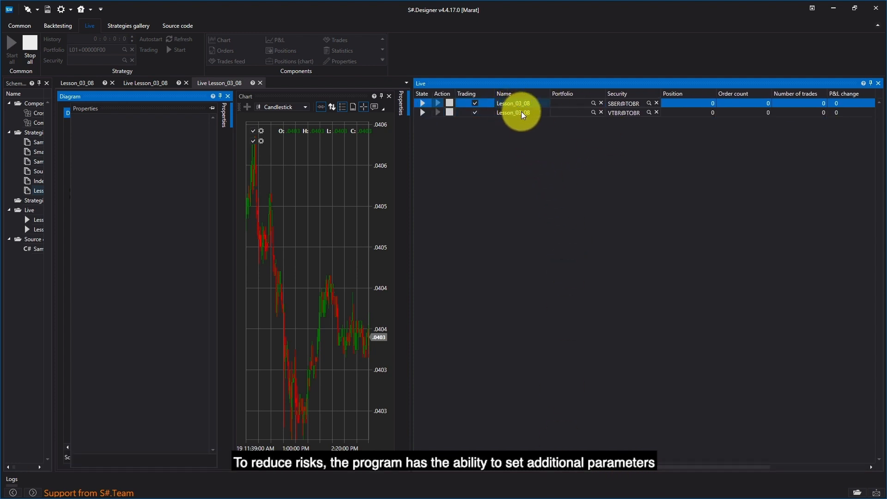
# - Open the risk settings of the live VTBR@TQBR instance and add a P&L rule
pyautogui.click(401, 100)
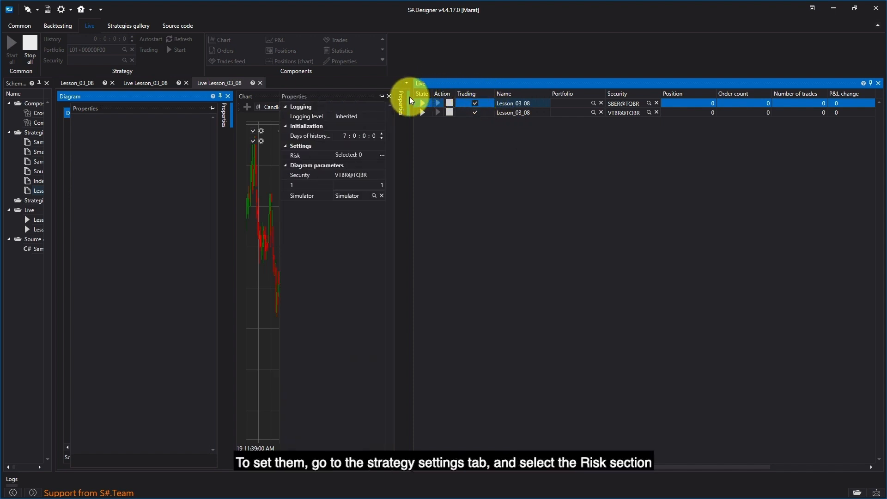
pyautogui.click(409, 97)
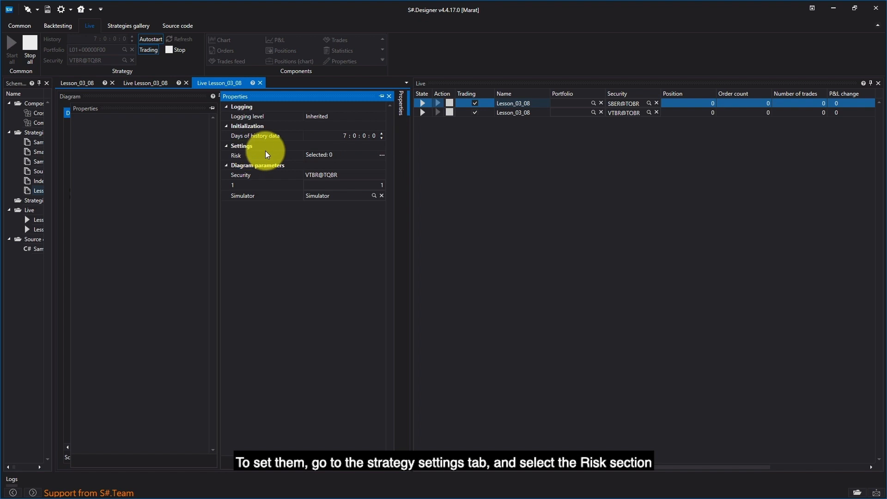
pyautogui.click(382, 155)
pyautogui.moveTo(420, 184); pyautogui.dragTo(371, 164)
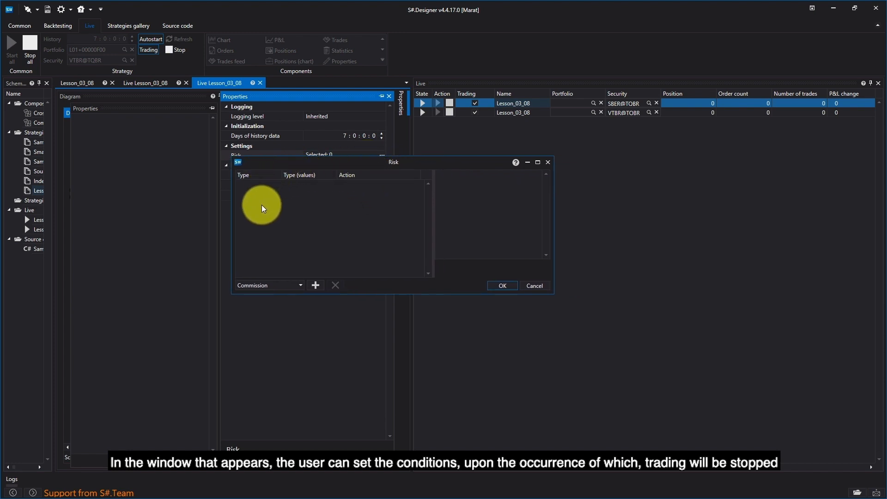
pyautogui.click(301, 287)
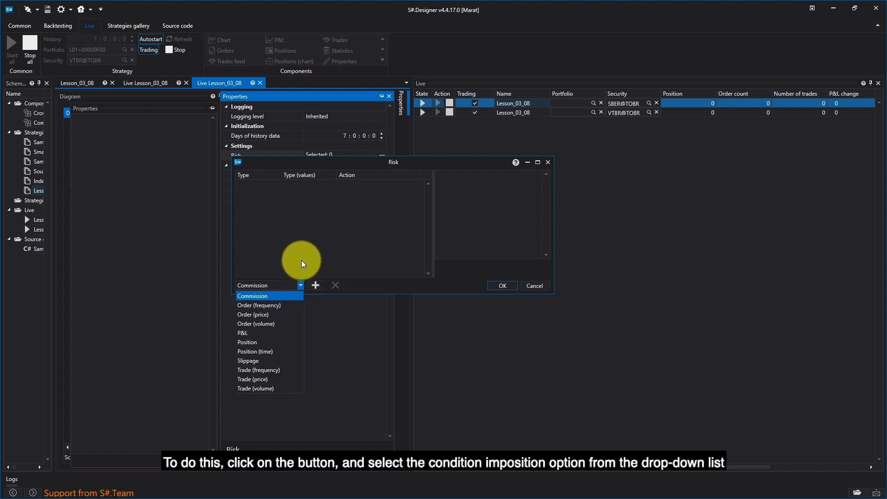
pyautogui.click(253, 333)
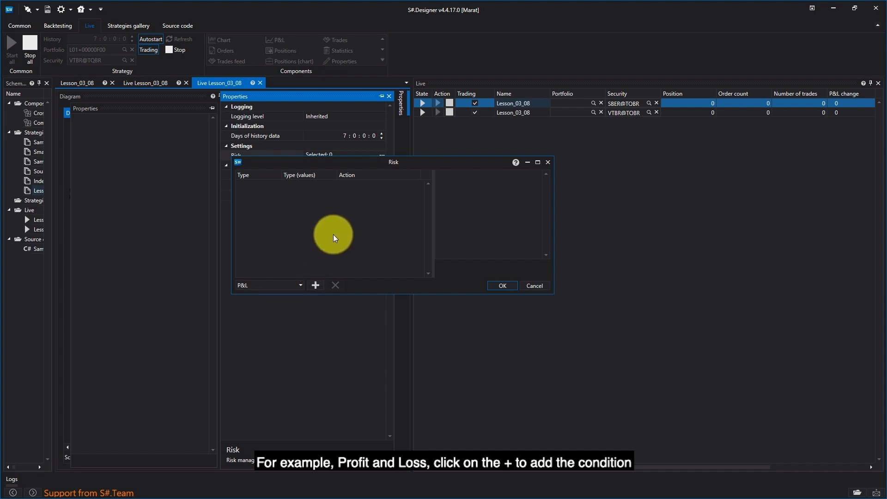
pyautogui.click(316, 287)
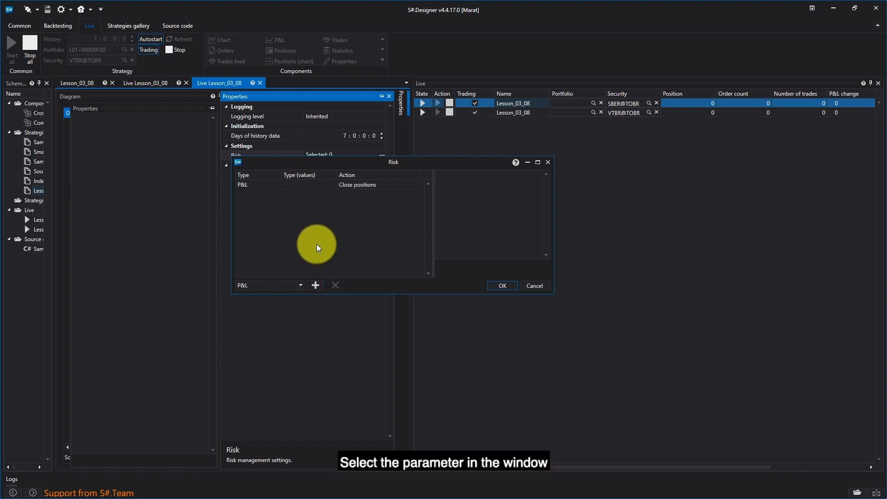
# - Set the P&L threshold of the new risk rule to -10%
pyautogui.click(317, 184)
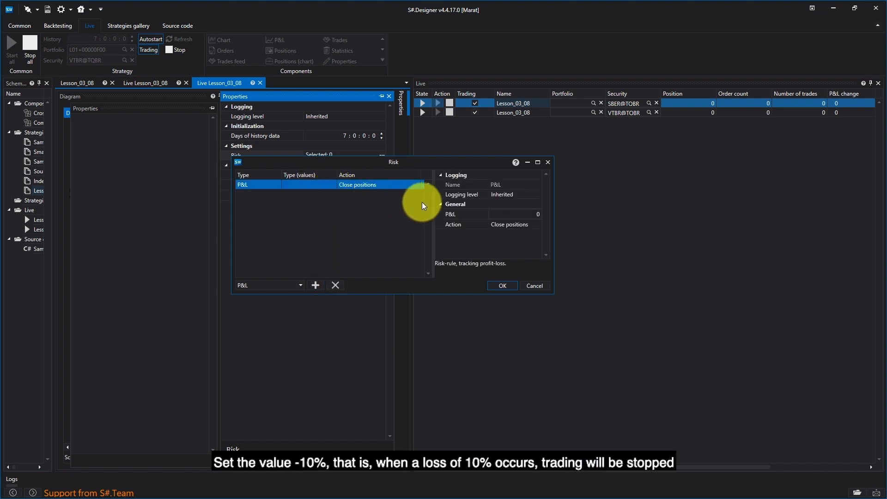
pyautogui.click(538, 214)
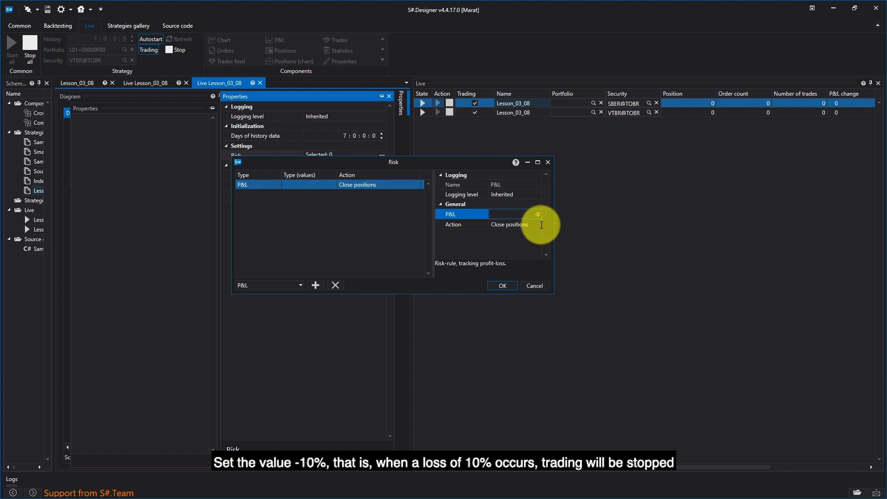
pyautogui.write('-10')
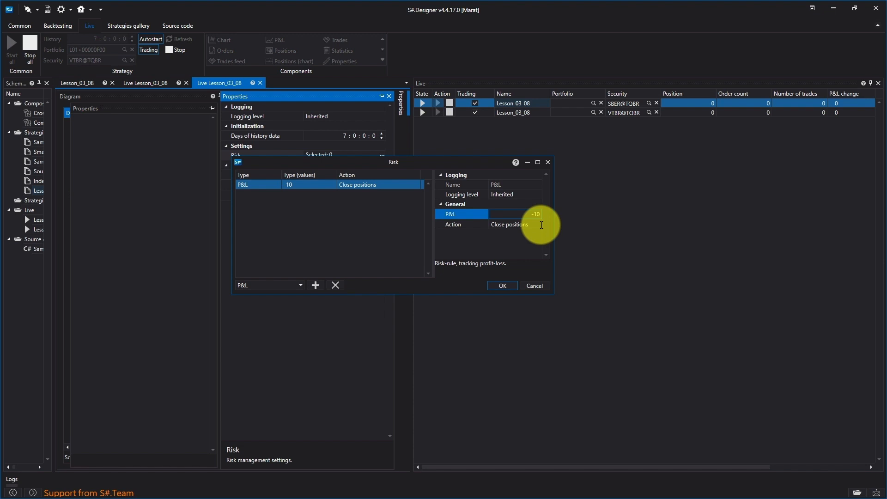
pyautogui.write('%')
# - Add a Trade (price) risk rule with the price set to 20 and accept the risk settings
pyautogui.click(301, 285)
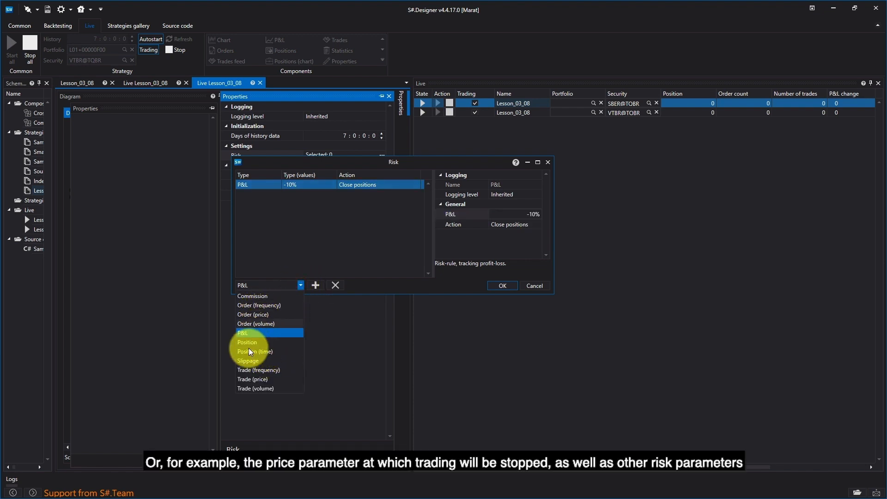
pyautogui.click(247, 379)
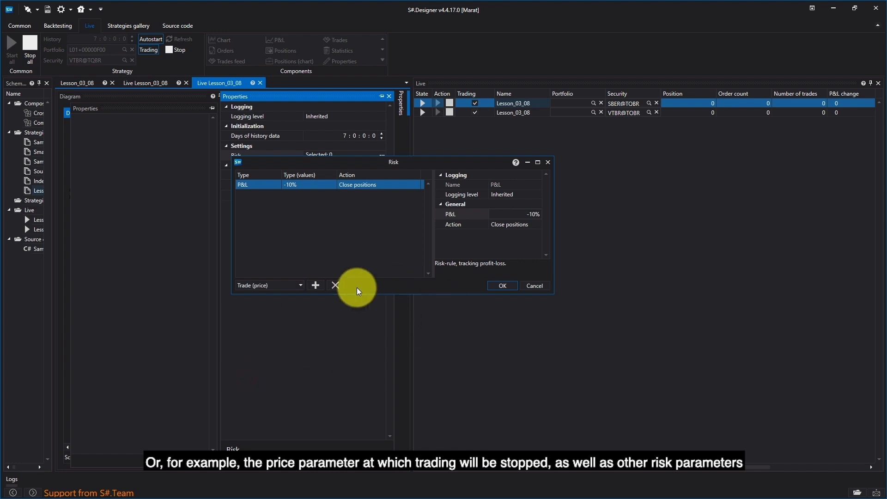
pyautogui.click(315, 285)
pyautogui.click(324, 194)
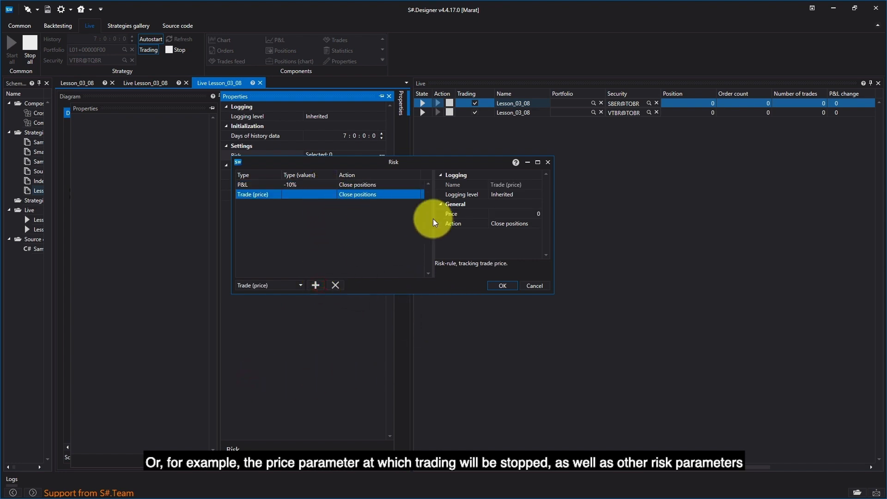
pyautogui.click(534, 214)
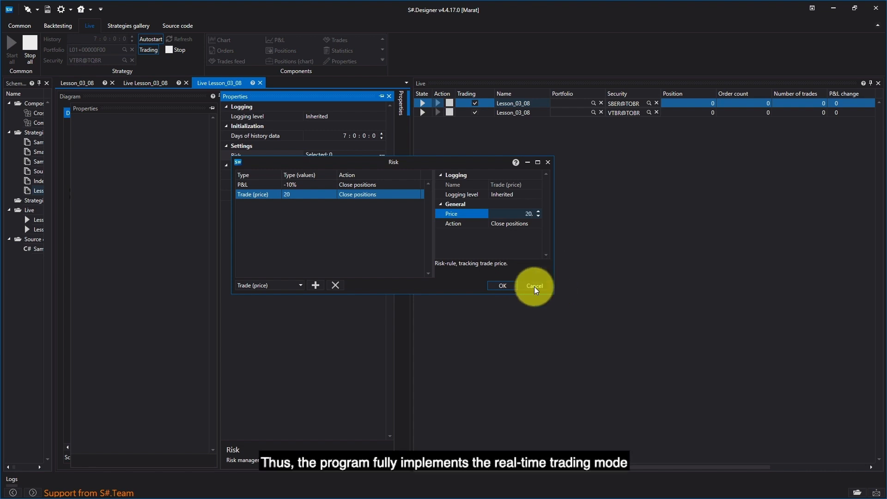
pyautogui.click(499, 286)
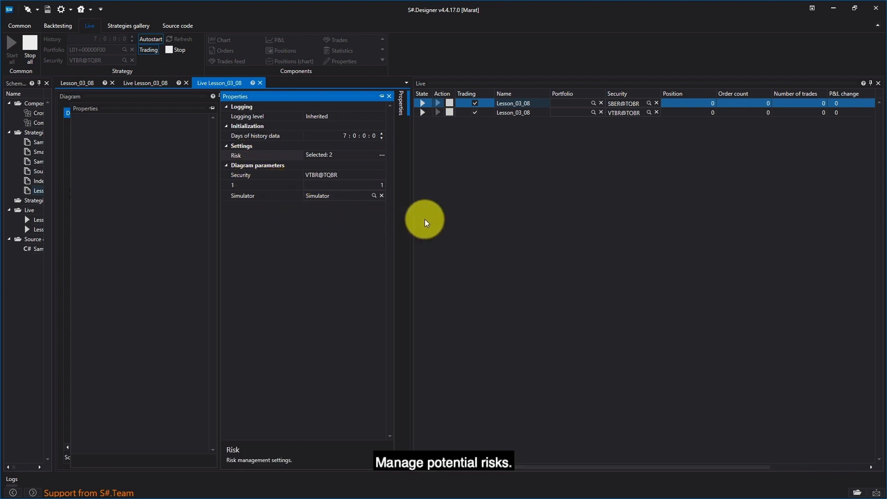
pyautogui.click(451, 212)
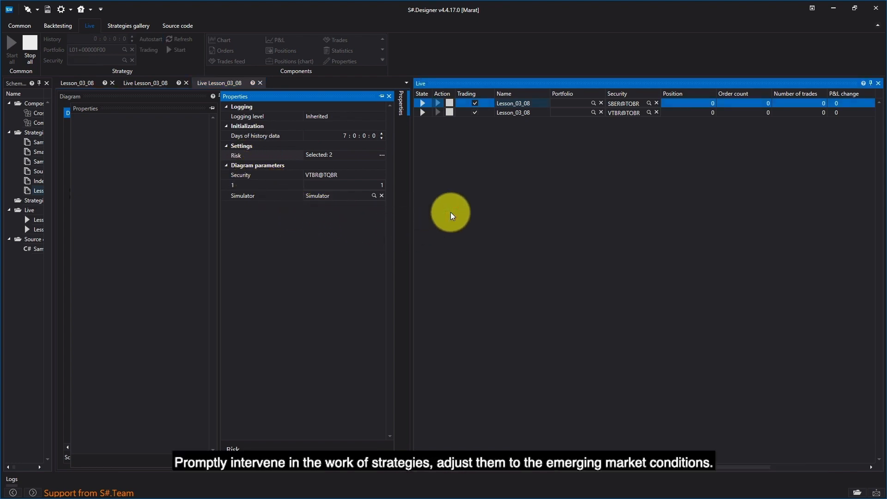